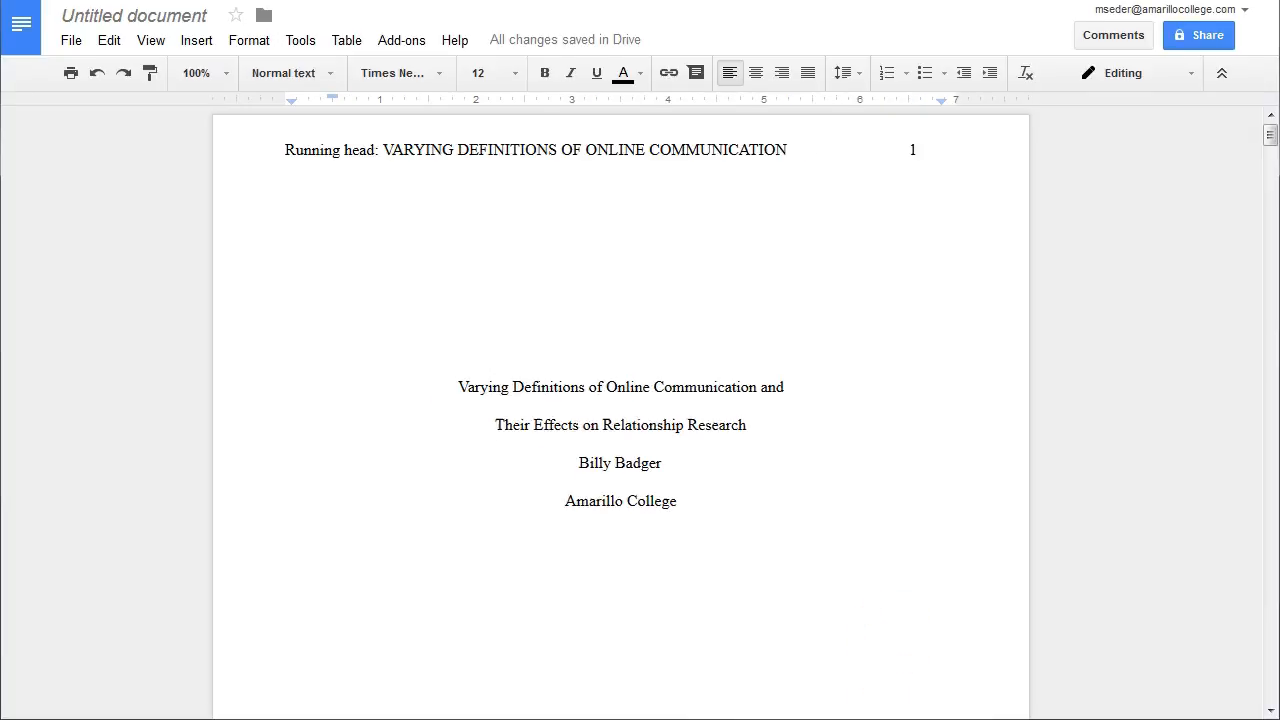
# Enter "VARYING DEFINITIONS OF ONLINE COMMUNICATION" in the header of page 2
pyautogui.scroll(-6, 620, 412)
pyautogui.scroll(-3, 620, 412)
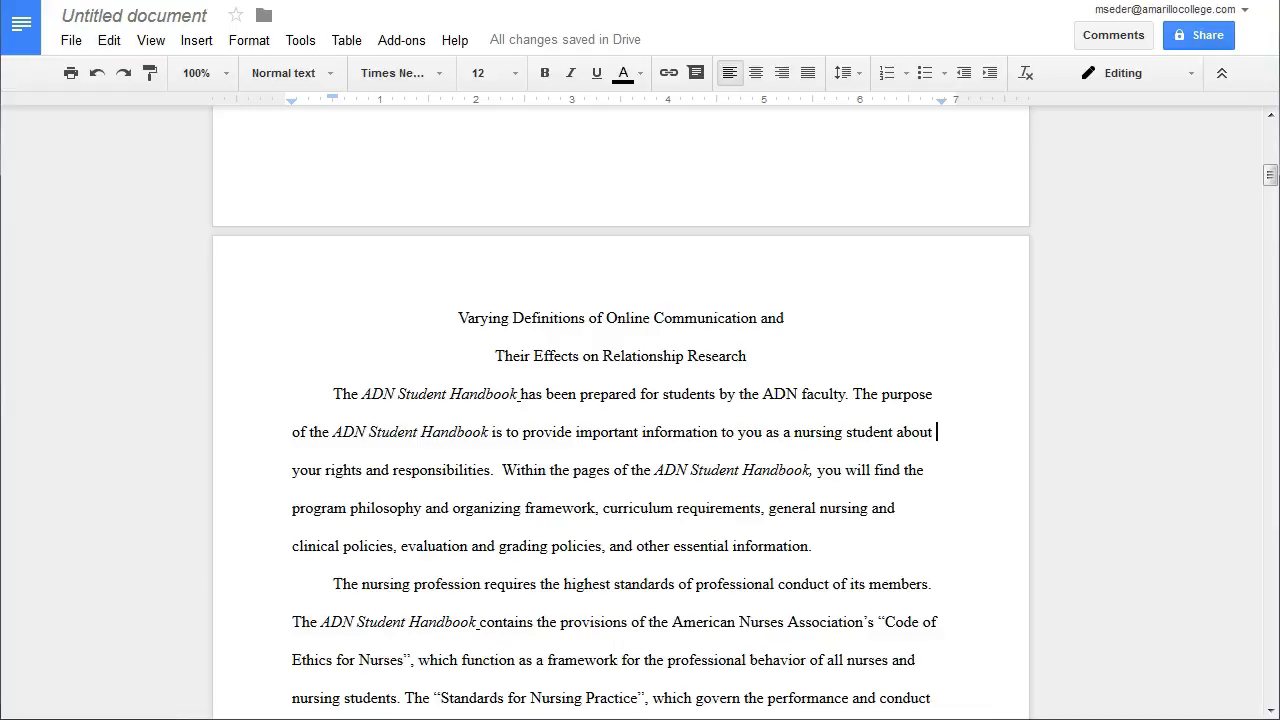
pyautogui.click(266, 274)
pyautogui.write('VARYING DEFINITIONS OF ONLINE COMMUNICATION')
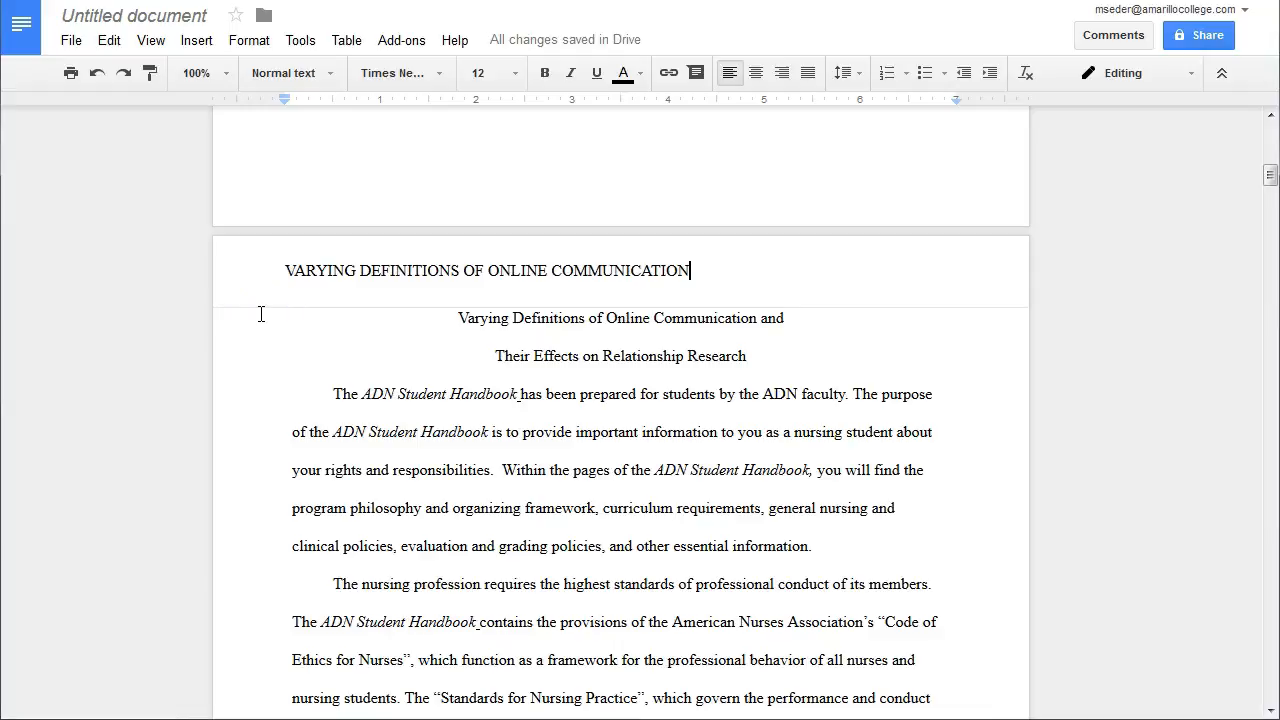
# Insert an automatic page number near the right margin of the page 2 header, spaced over with five tabs, and return to the body text
pyautogui.press('Tab')
pyautogui.press('Tab')
pyautogui.press('Tab')
pyautogui.press('Tab')
pyautogui.press('Tab')
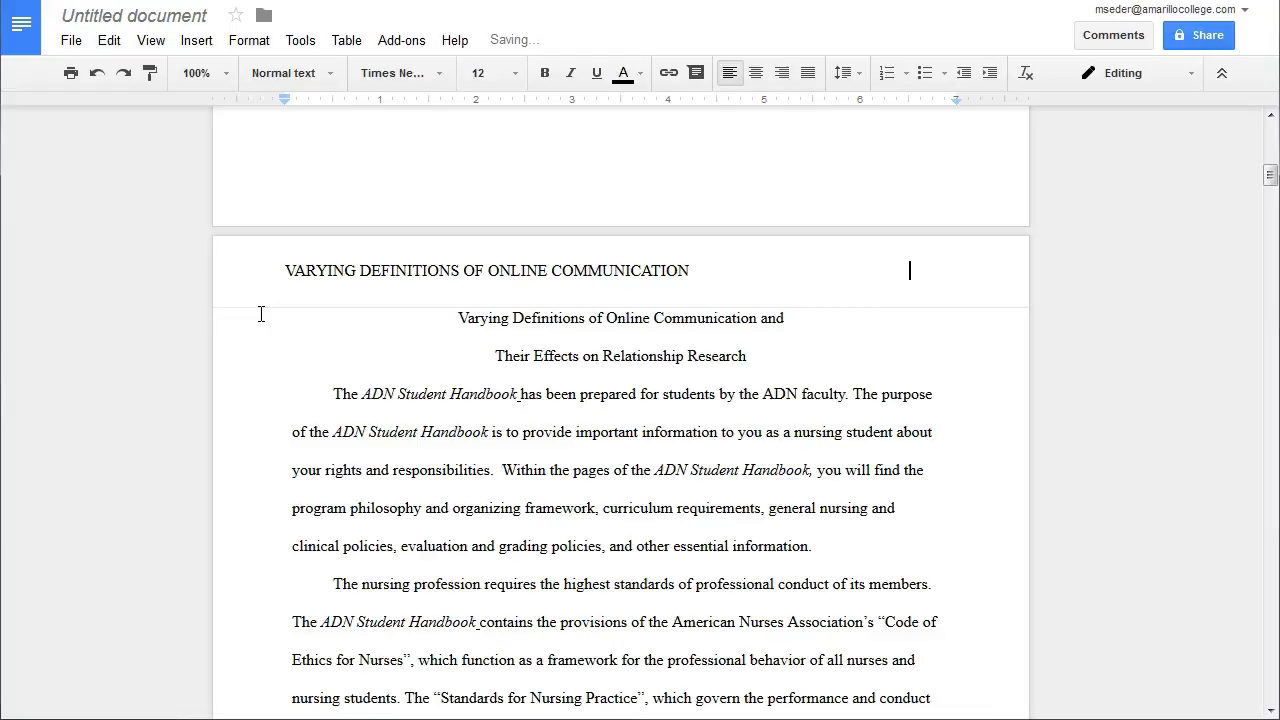
pyautogui.click(198, 48)
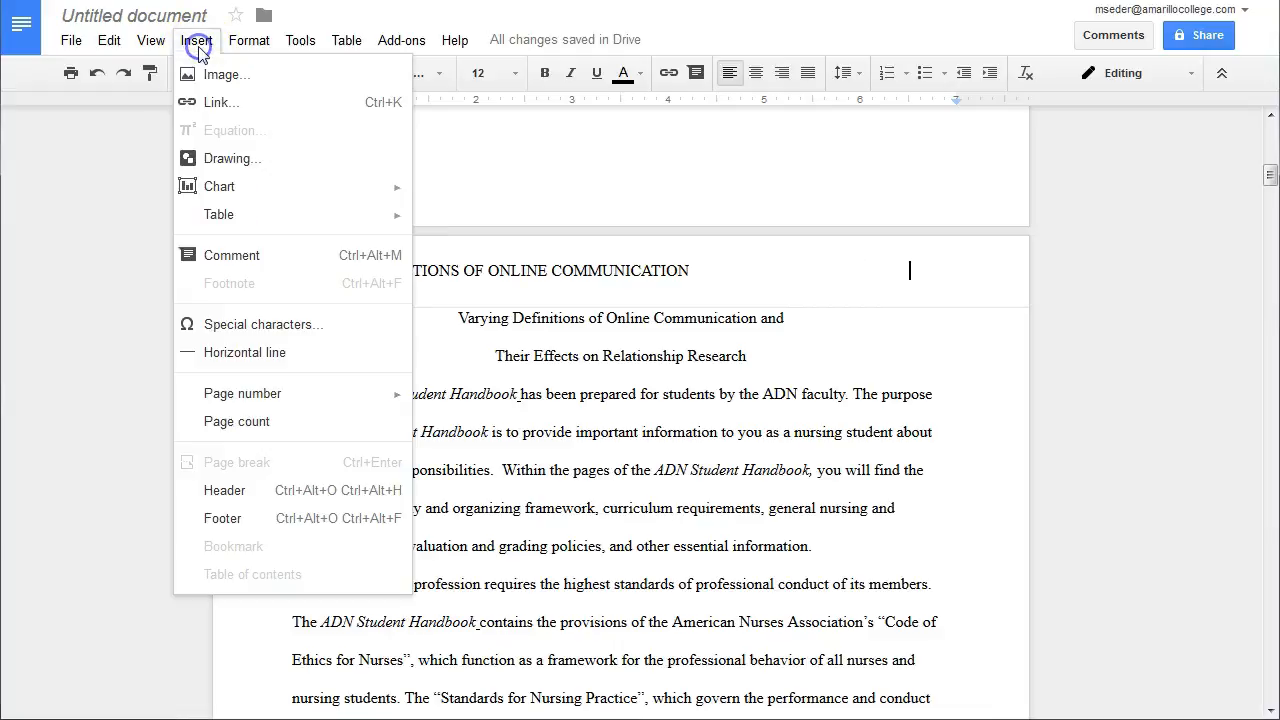
pyautogui.moveTo(297, 395)
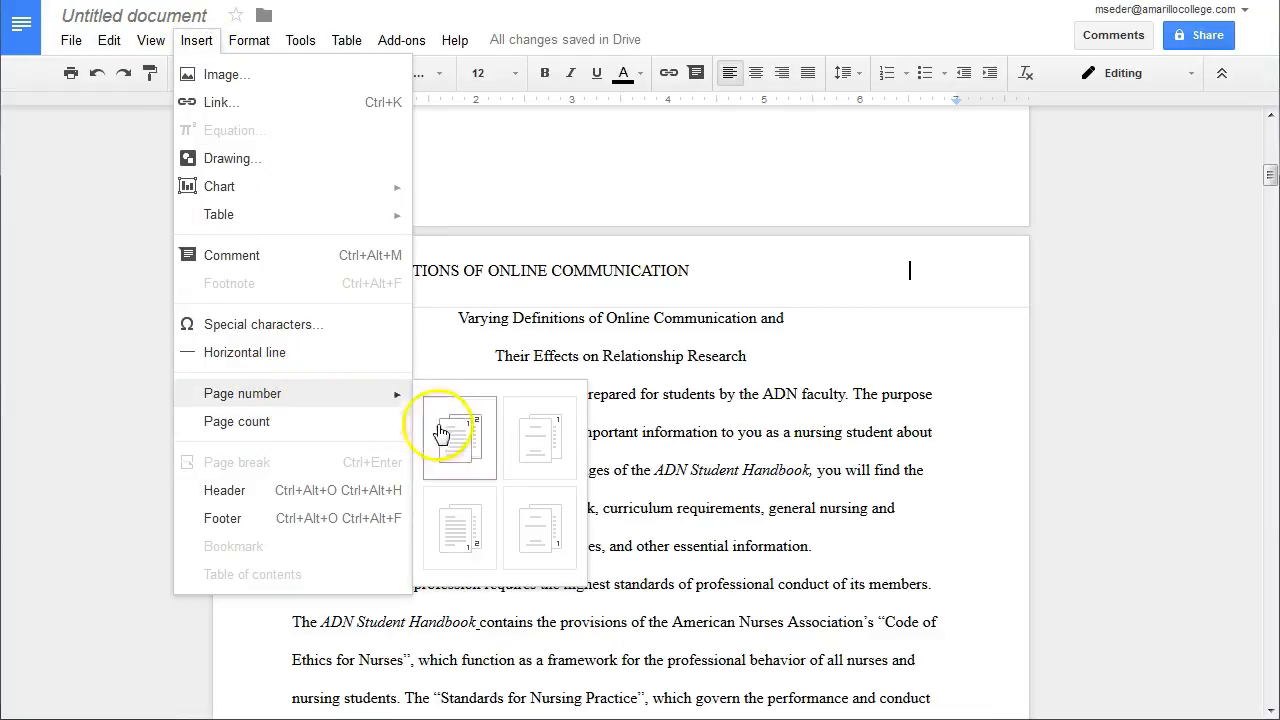
pyautogui.click(475, 455)
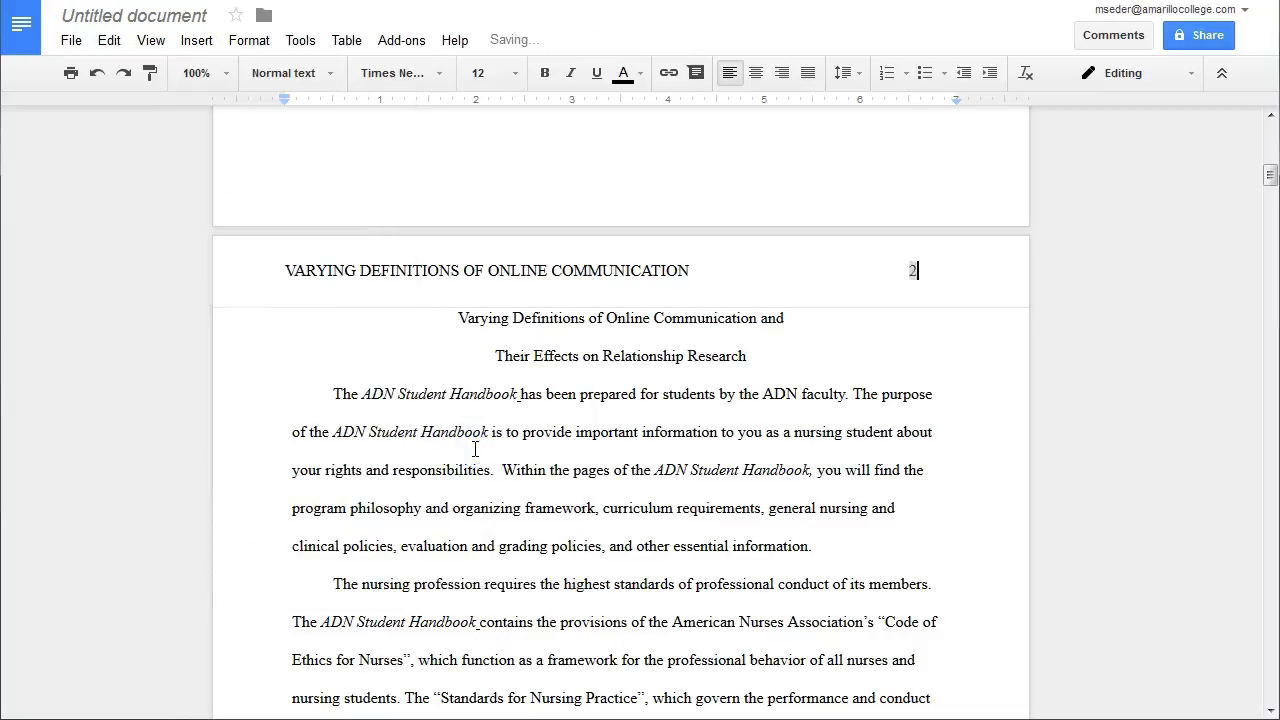
pyautogui.click(483, 433)
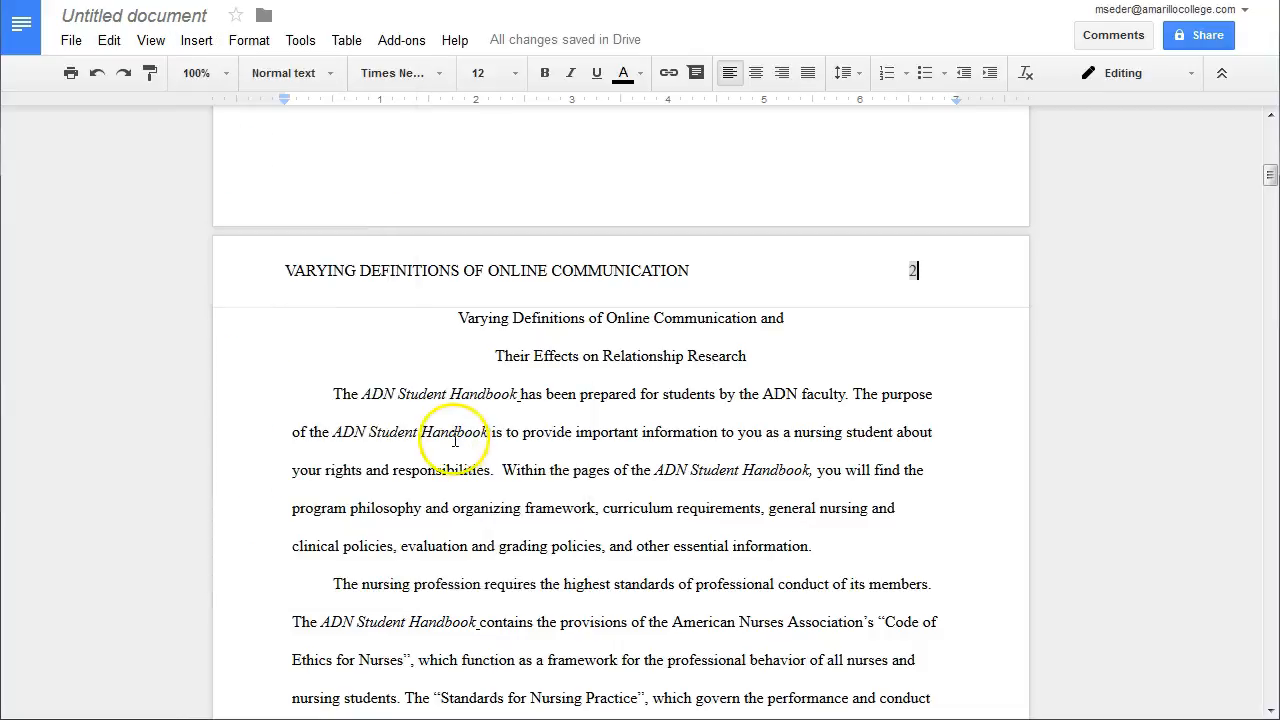
# Compare the title page header with the headers on the following pages, and review the entries of the References list
pyautogui.scroll(9, 483, 432)
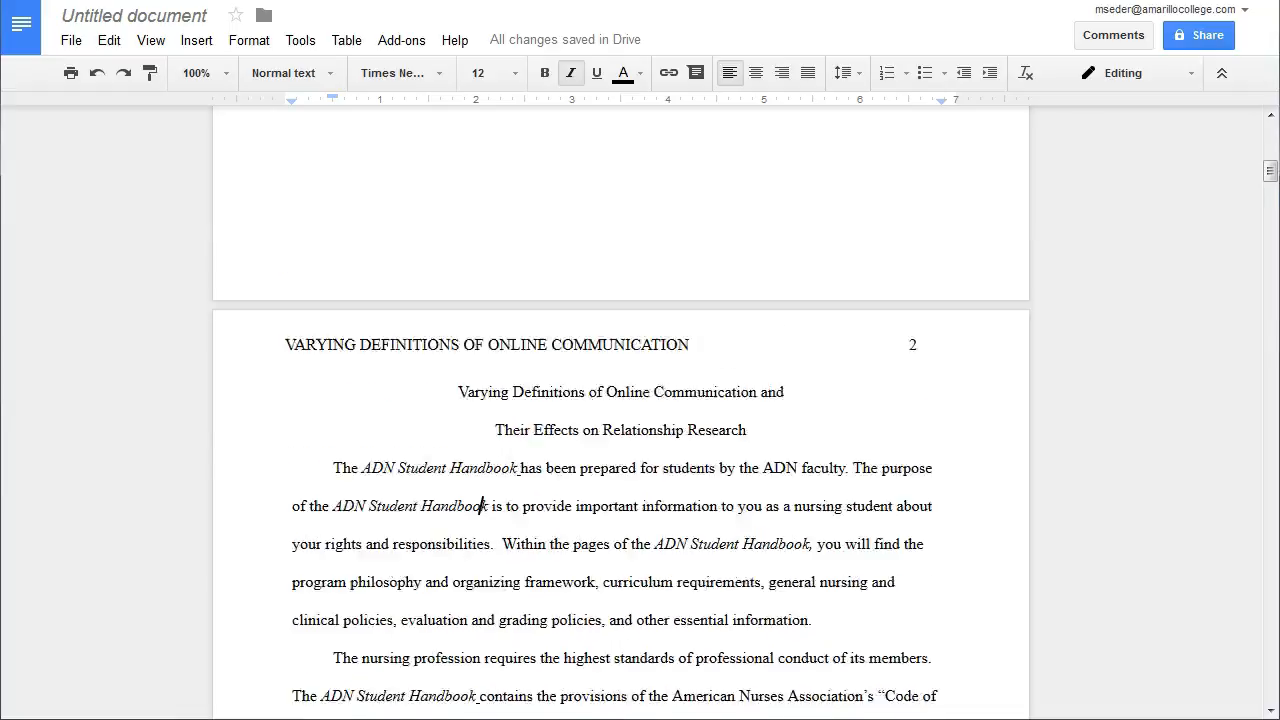
pyautogui.scroll(1, 483, 432)
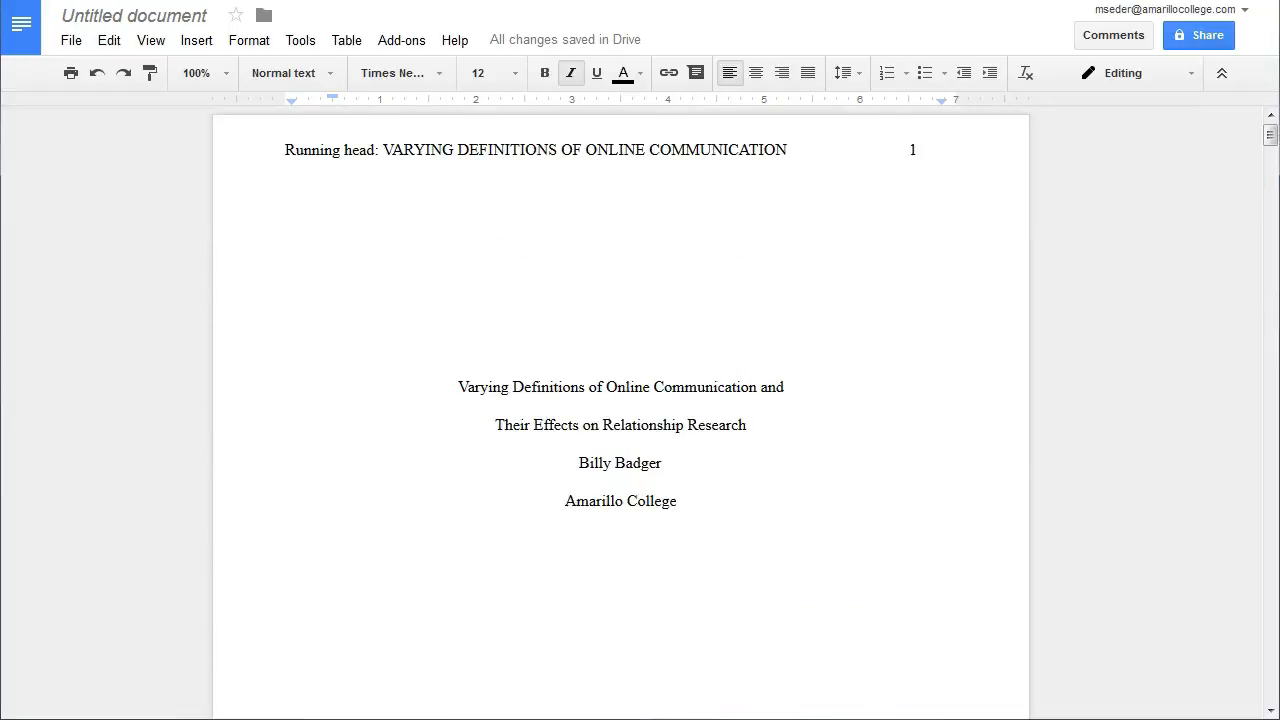
pyautogui.scroll(-10, 483, 432)
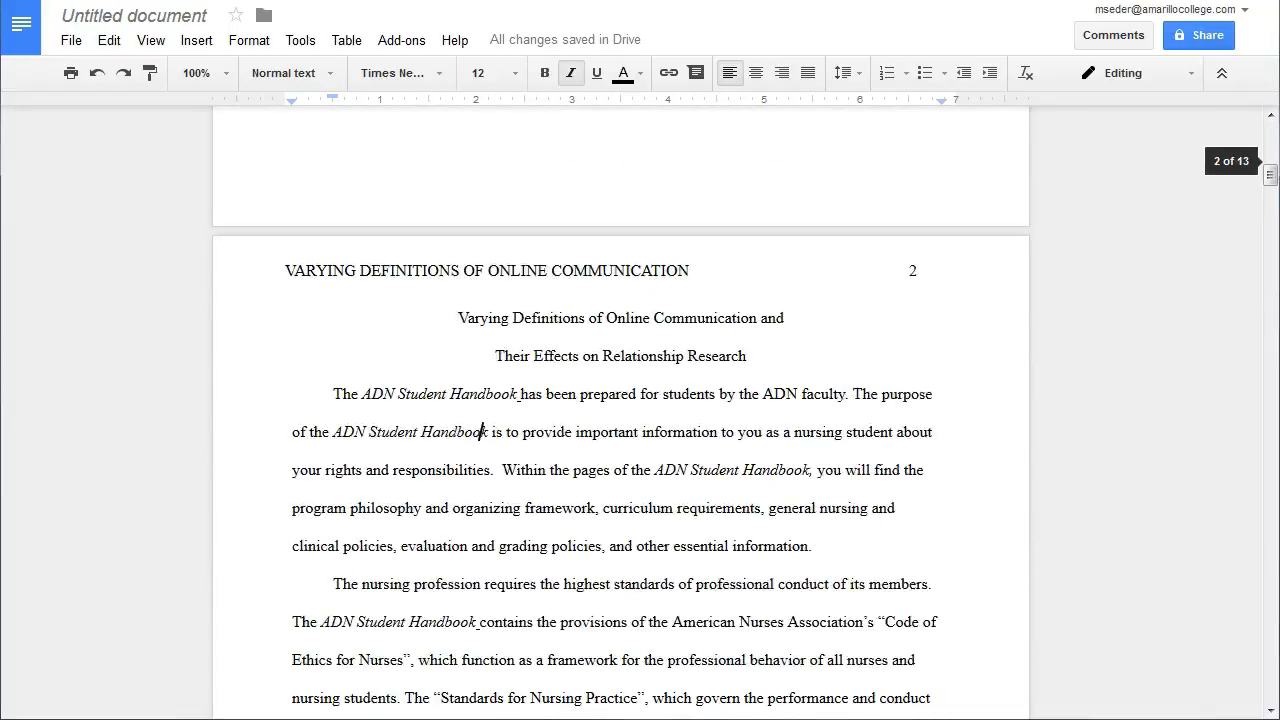
pyautogui.scroll(-1, 483, 432)
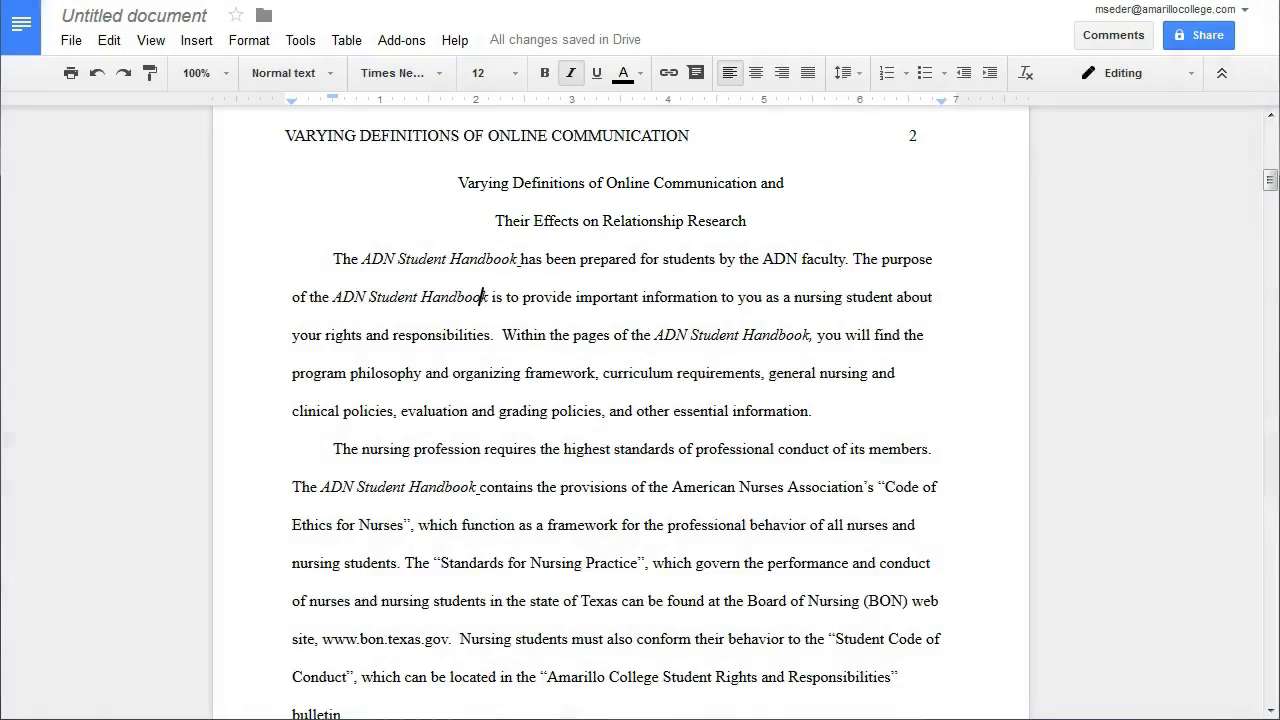
pyautogui.scroll(-20, 620, 400)
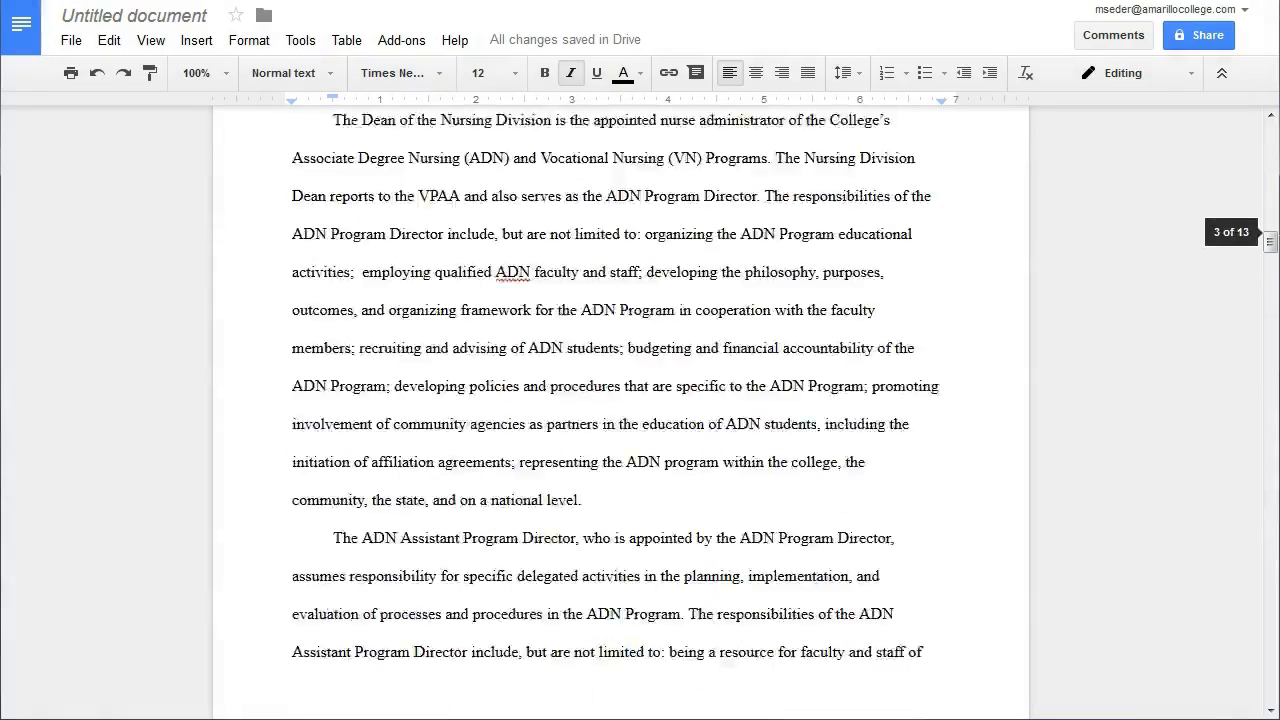
pyautogui.scroll(-20, 620, 400)
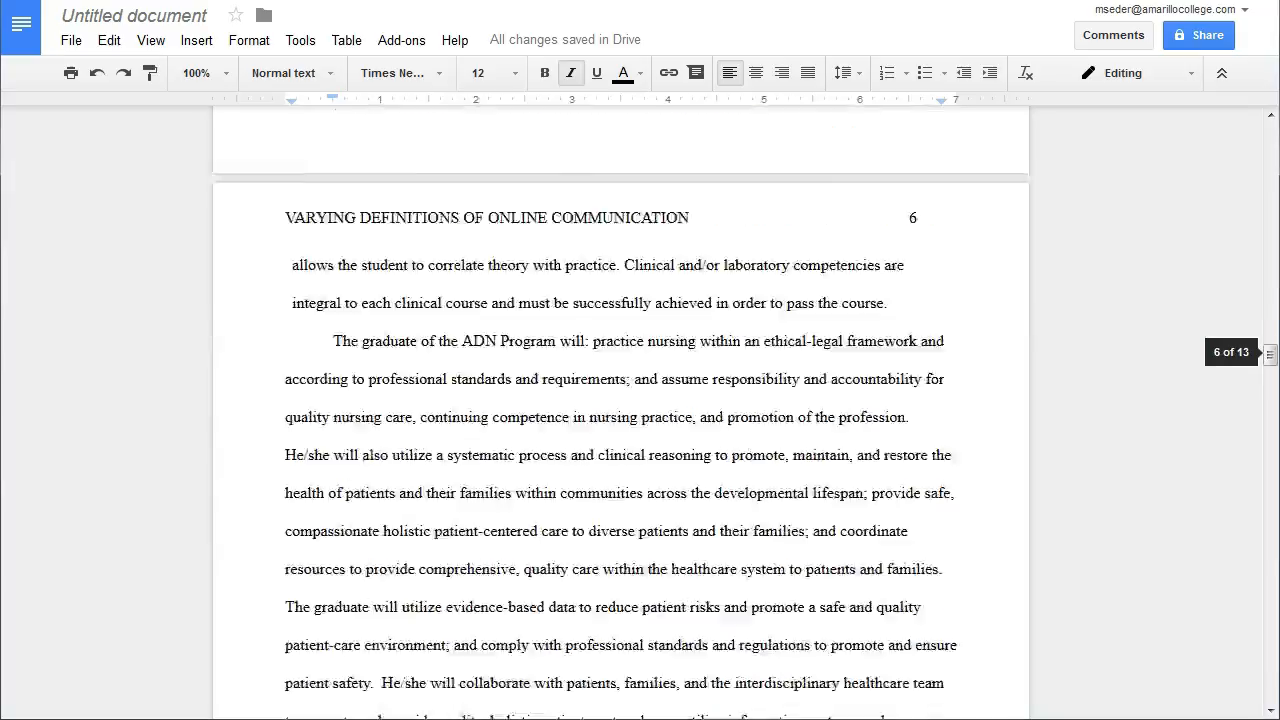
pyautogui.scroll(-20, 620, 400)
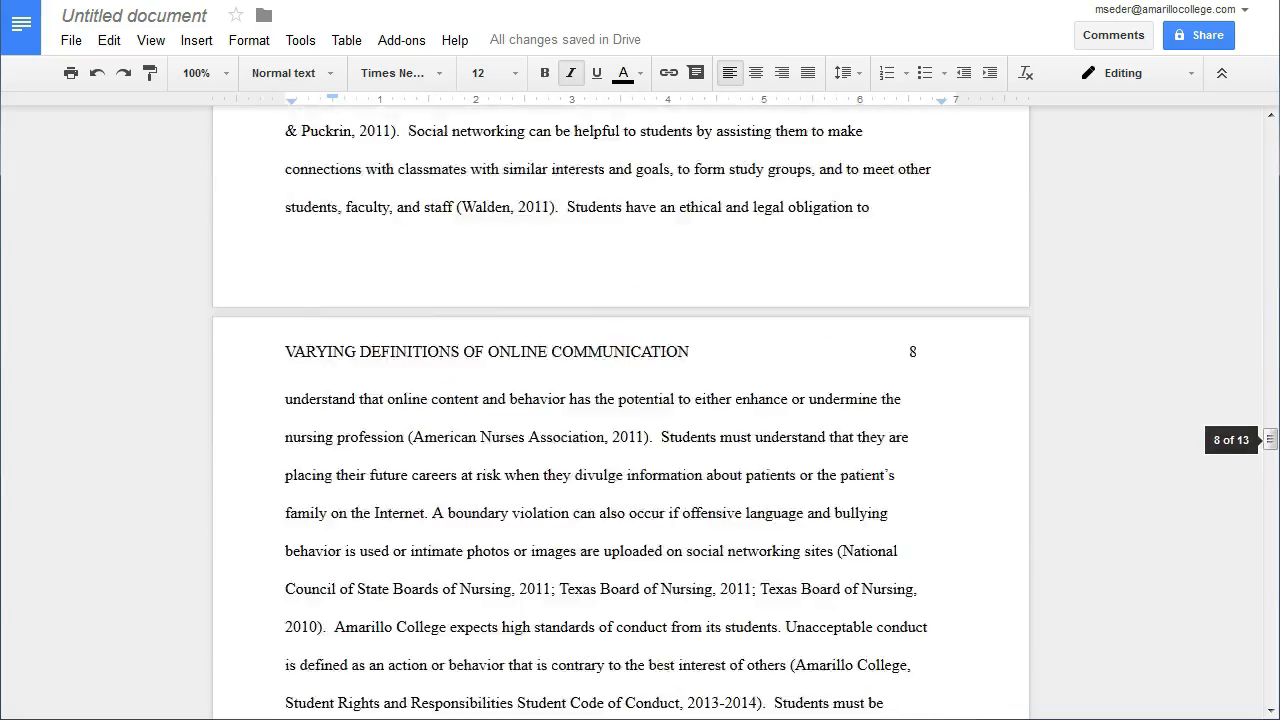
pyautogui.scroll(-20, 620, 400)
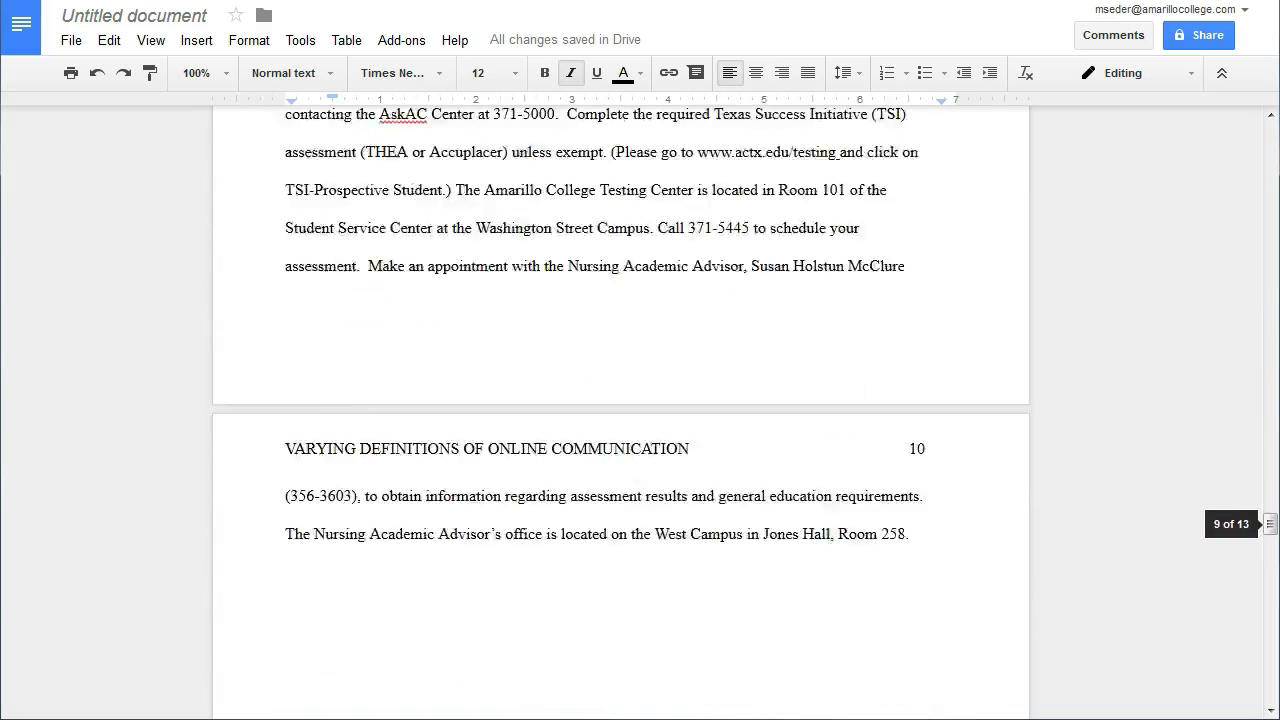
pyautogui.scroll(-6, 620, 400)
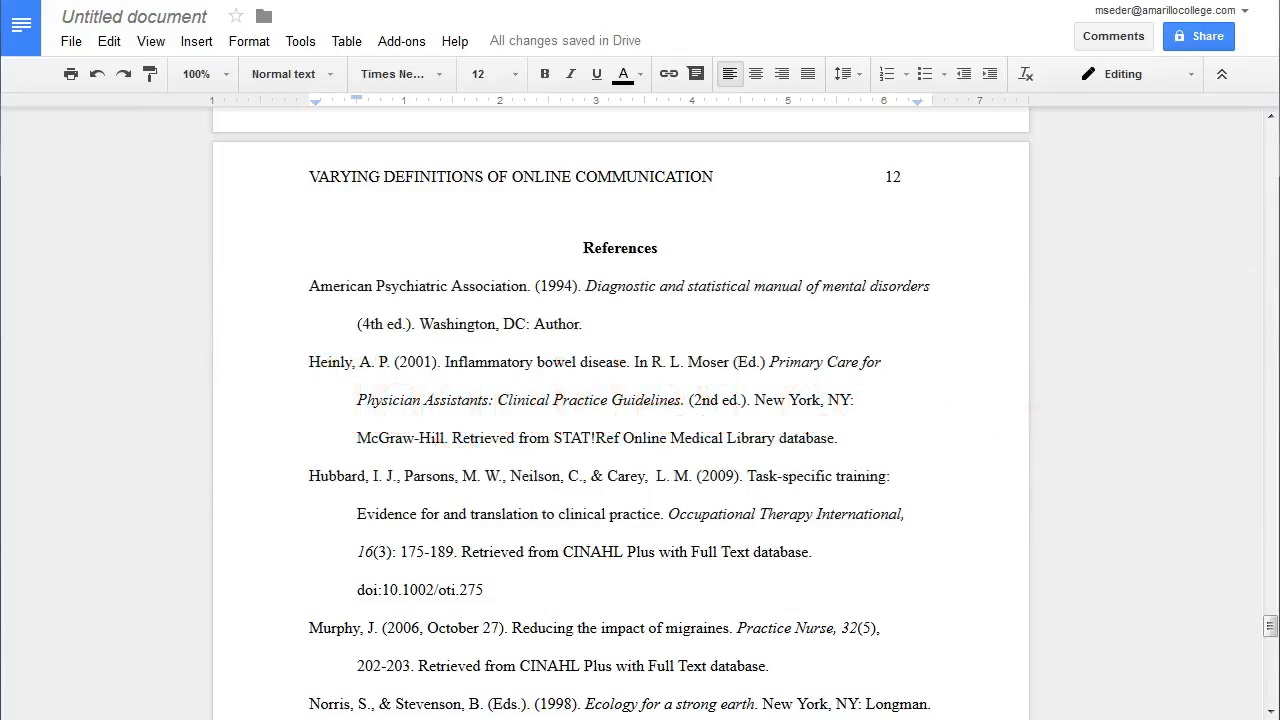
pyautogui.scroll(-3, 620, 420)
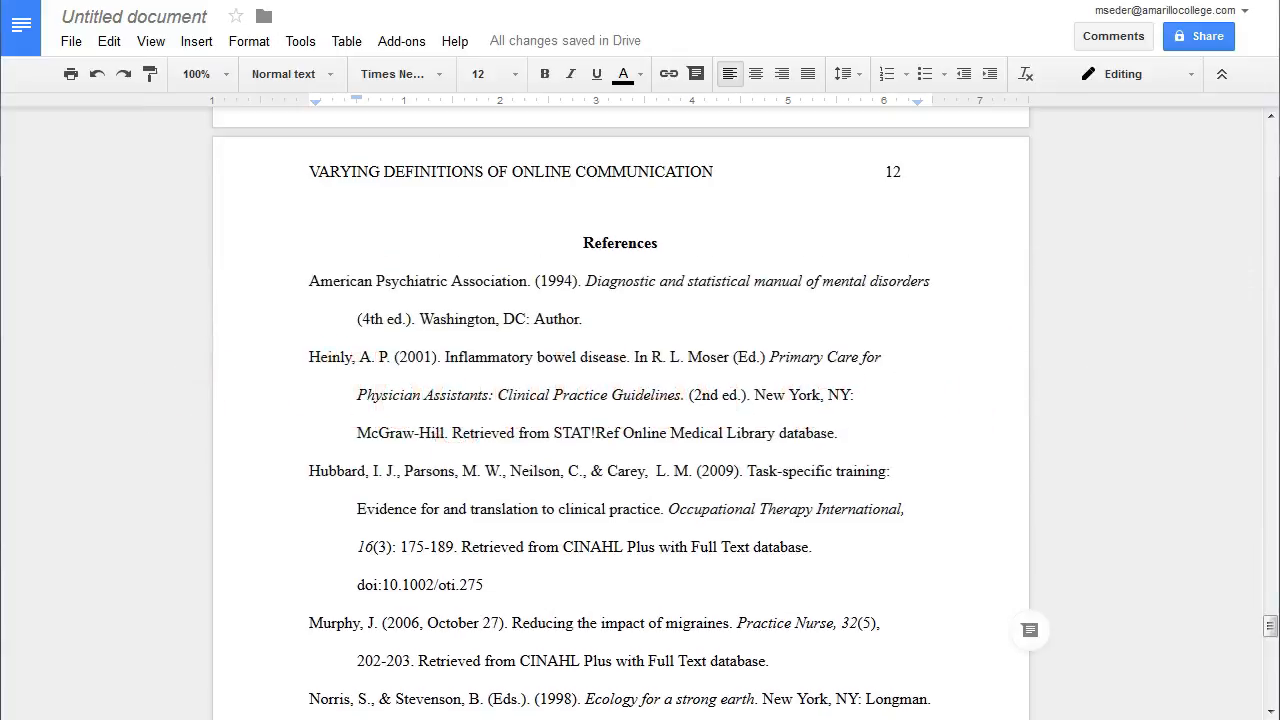
pyautogui.scroll(-4, 620, 420)
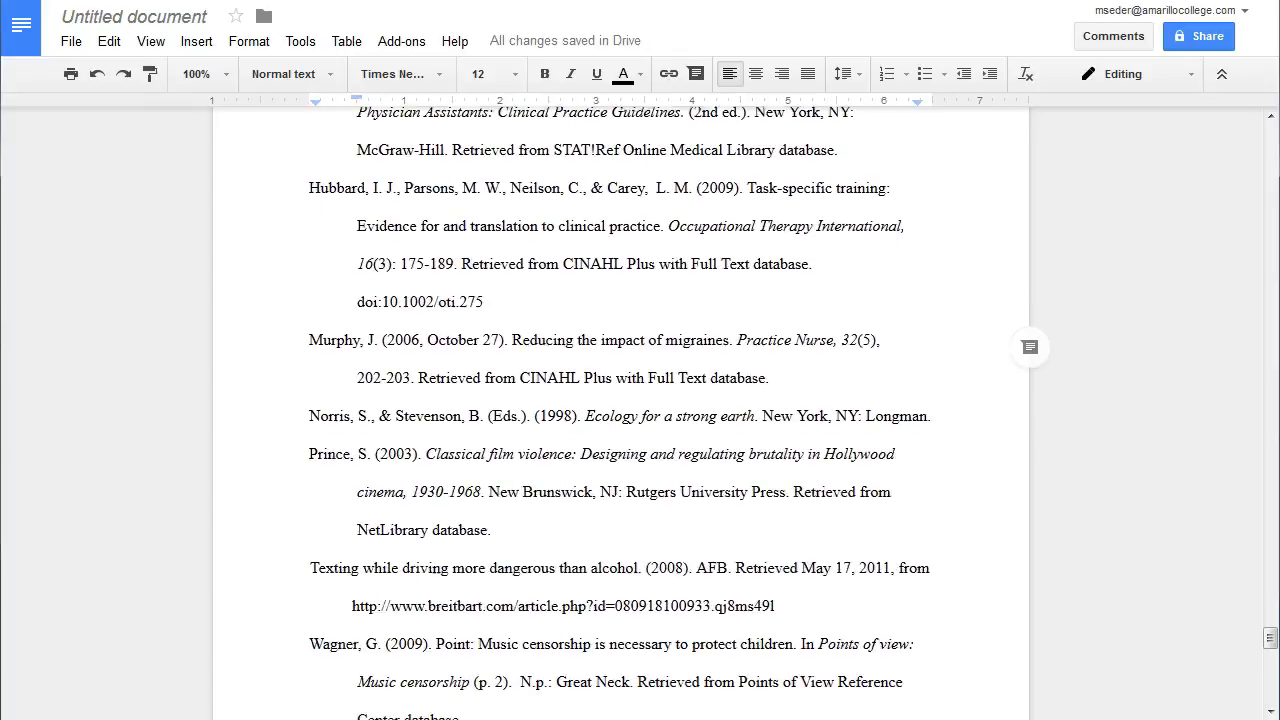
pyautogui.scroll(-1, 620, 420)
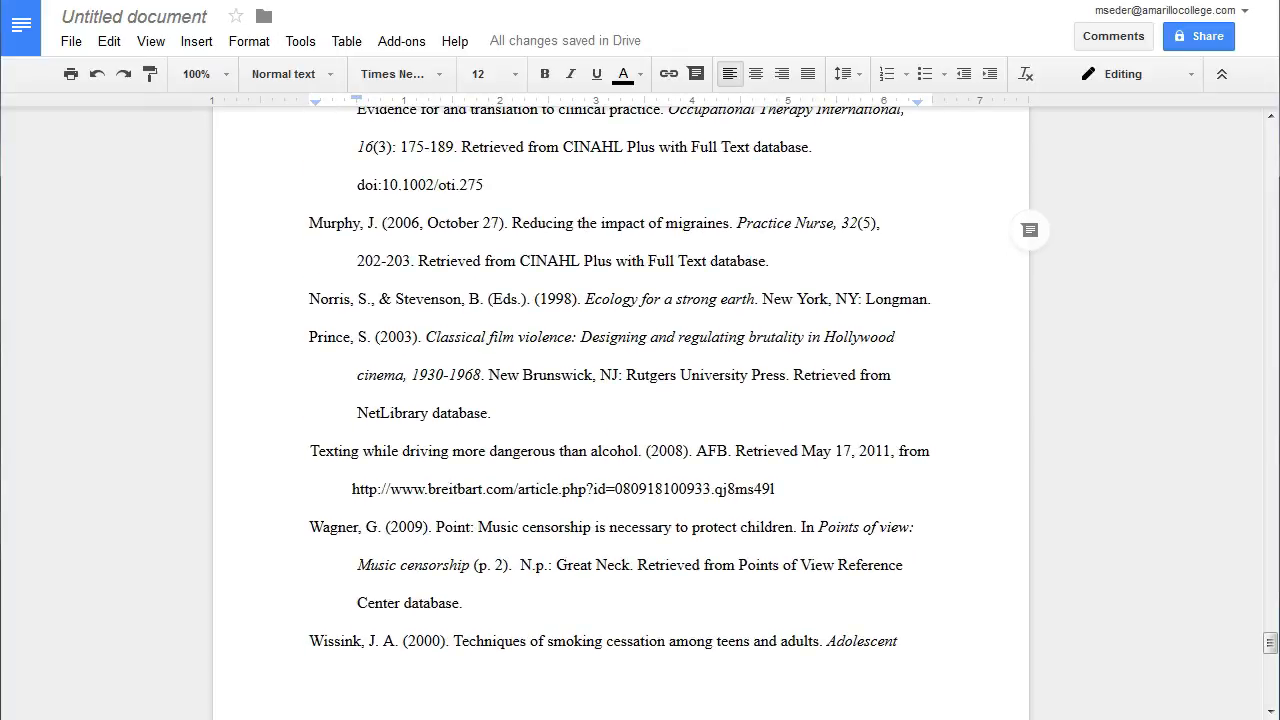
# Switch to the EBSCO record for "The Affordable Care Act and assisted reproductive technology use" and copy its APA citation
pyautogui.click(330, 642)
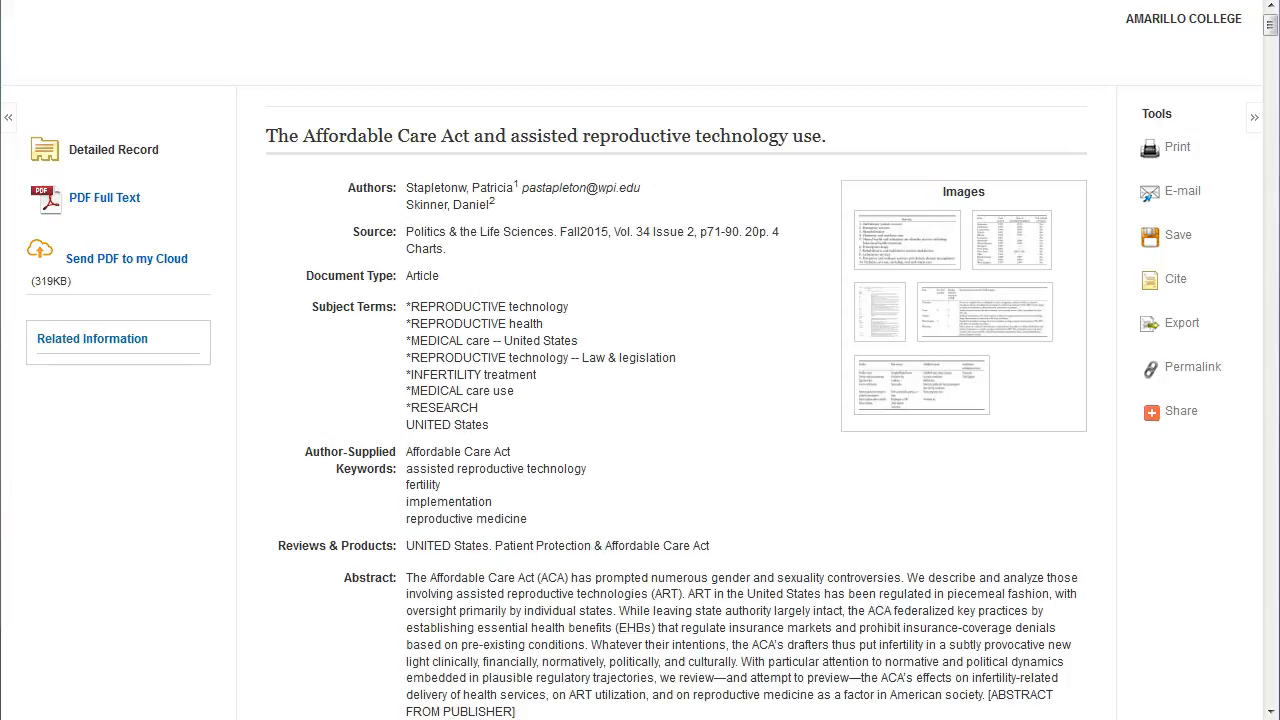
pyautogui.click(1177, 283)
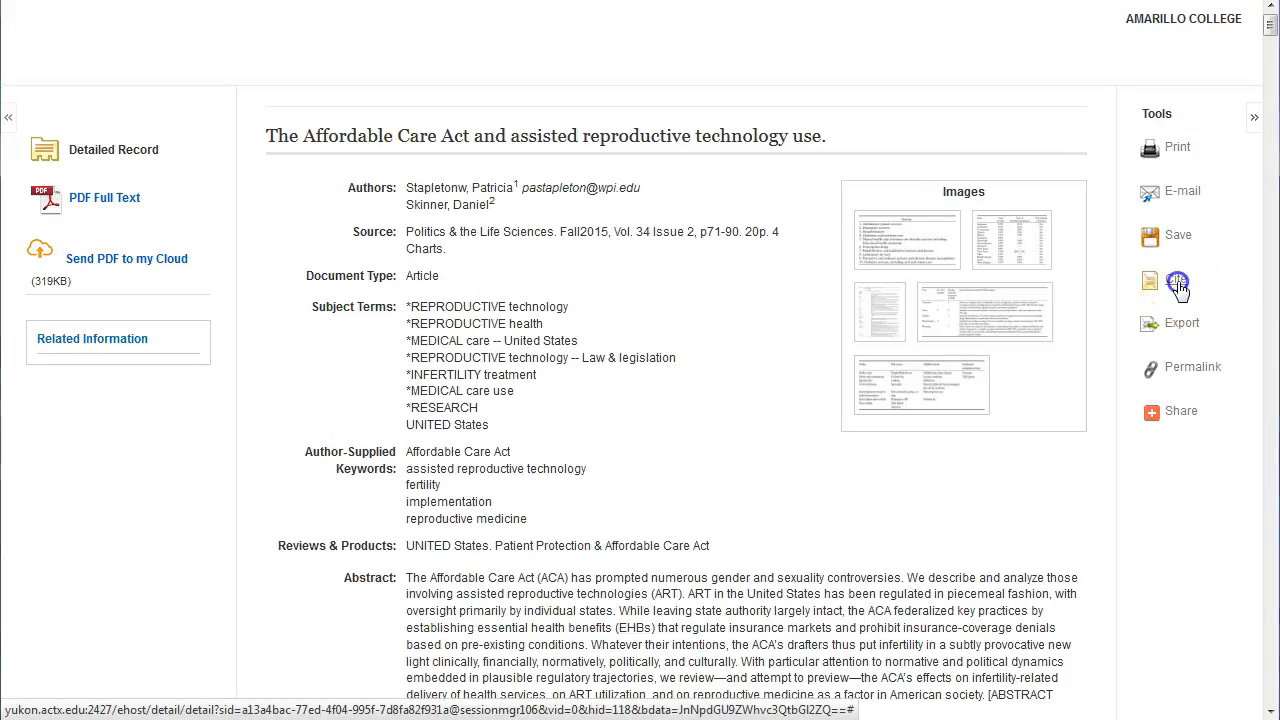
pyautogui.scroll(-3, 672, 340)
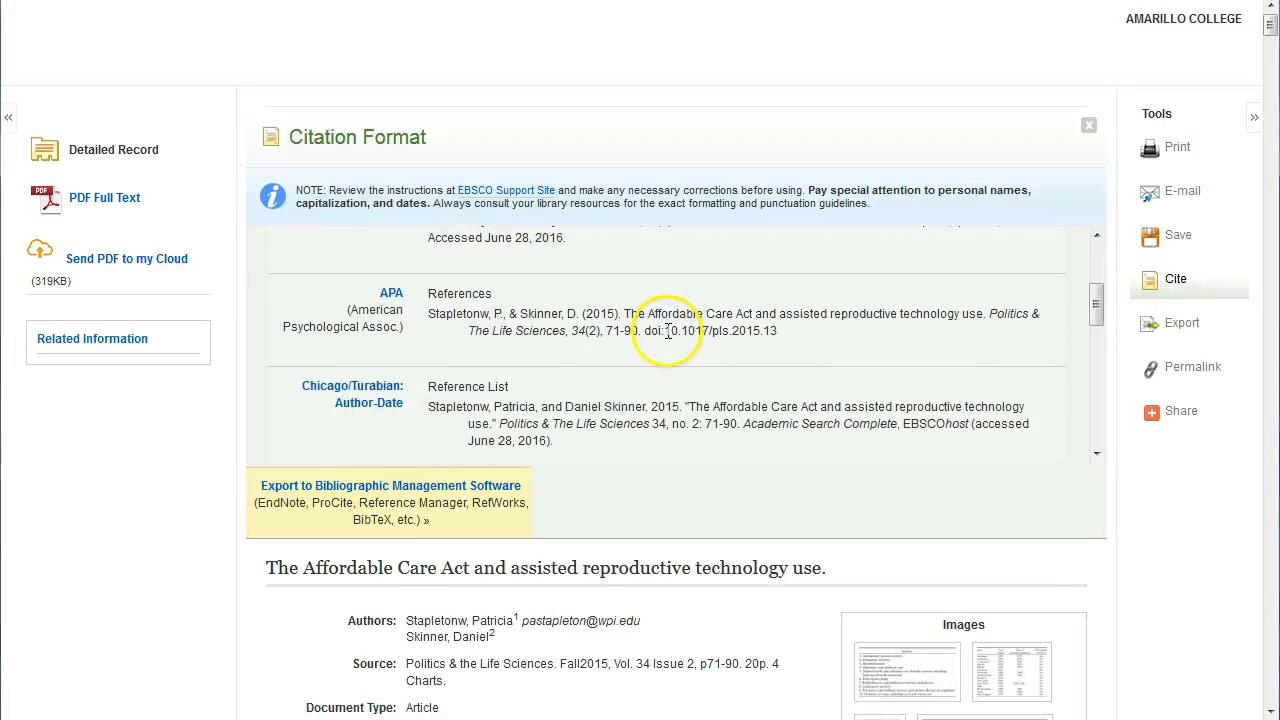
pyautogui.moveTo(783, 342); pyautogui.dragTo(433, 313)
pyautogui.hotkey('ctrl', 'c')
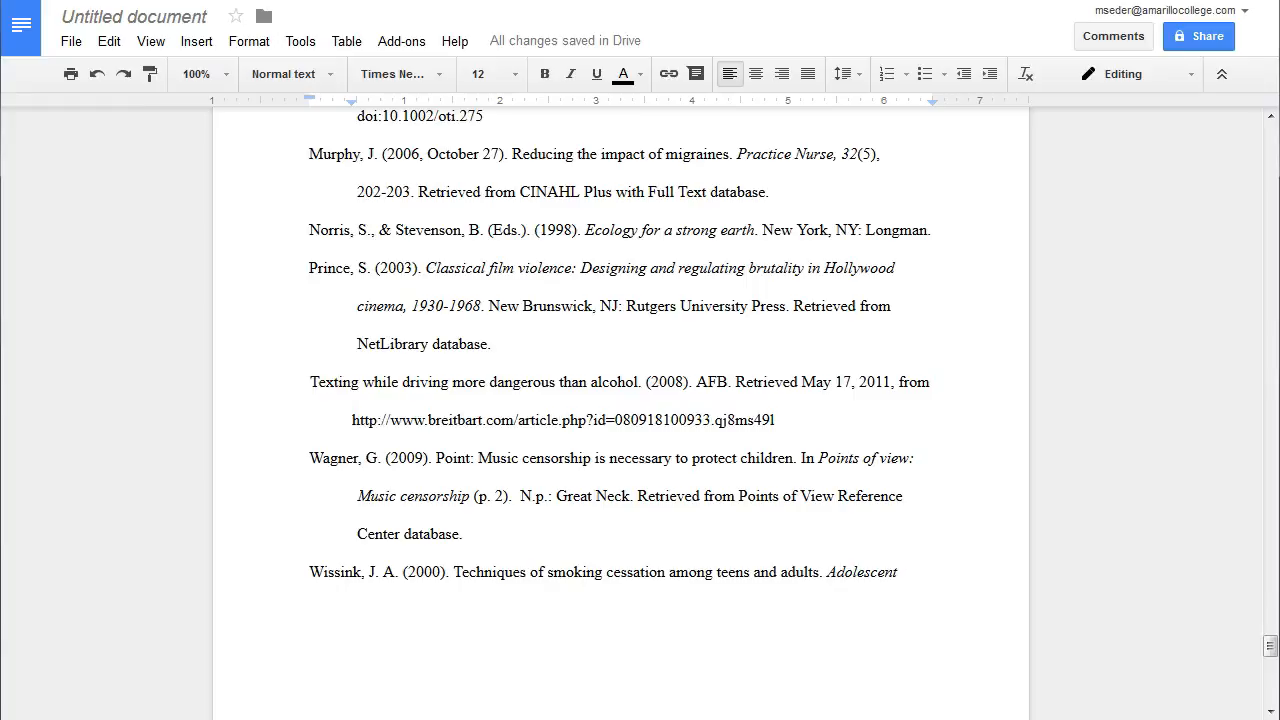
# Paste the copied citation as a new reference entry above "Texting while driving more dangerous than alcohol."
pyautogui.press('Return')
pyautogui.press('Up')
pyautogui.hotkey('ctrl', 'v')
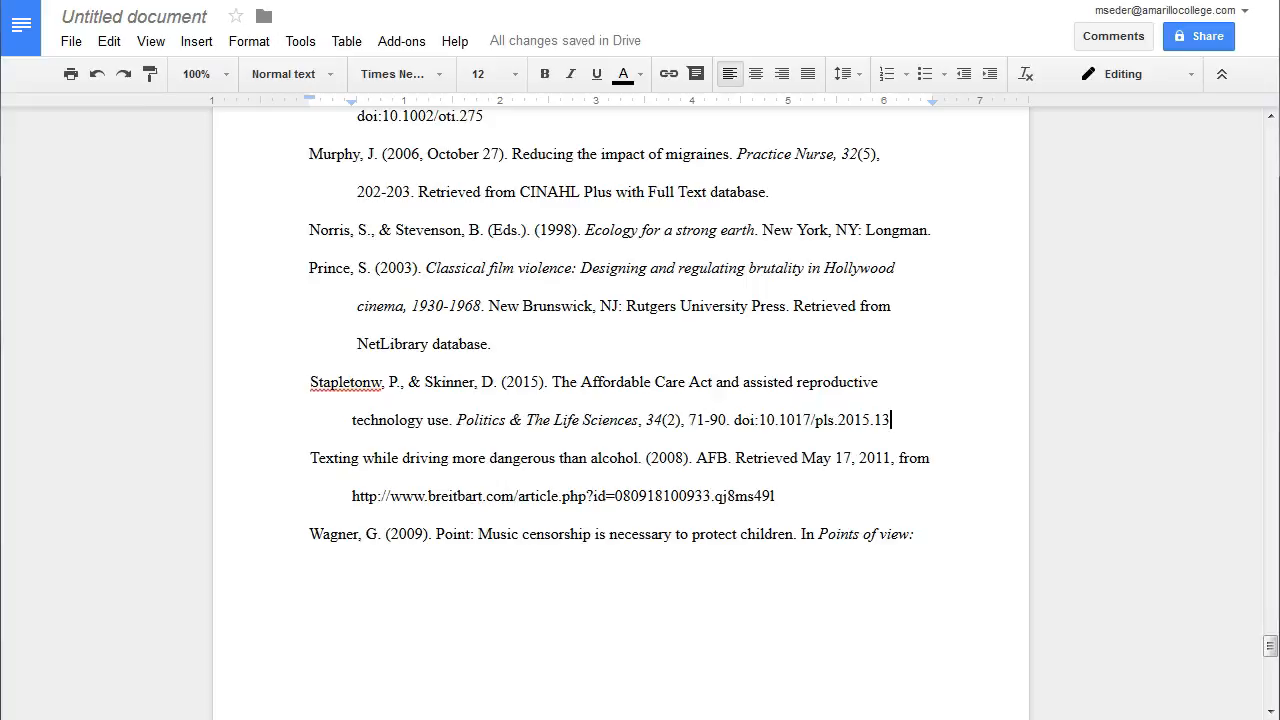
# Correct the first author's surname in the pasted citation to match the spelling in article for paper.pdf, opened in Acrobat Reader
pyautogui.click(379, 382)
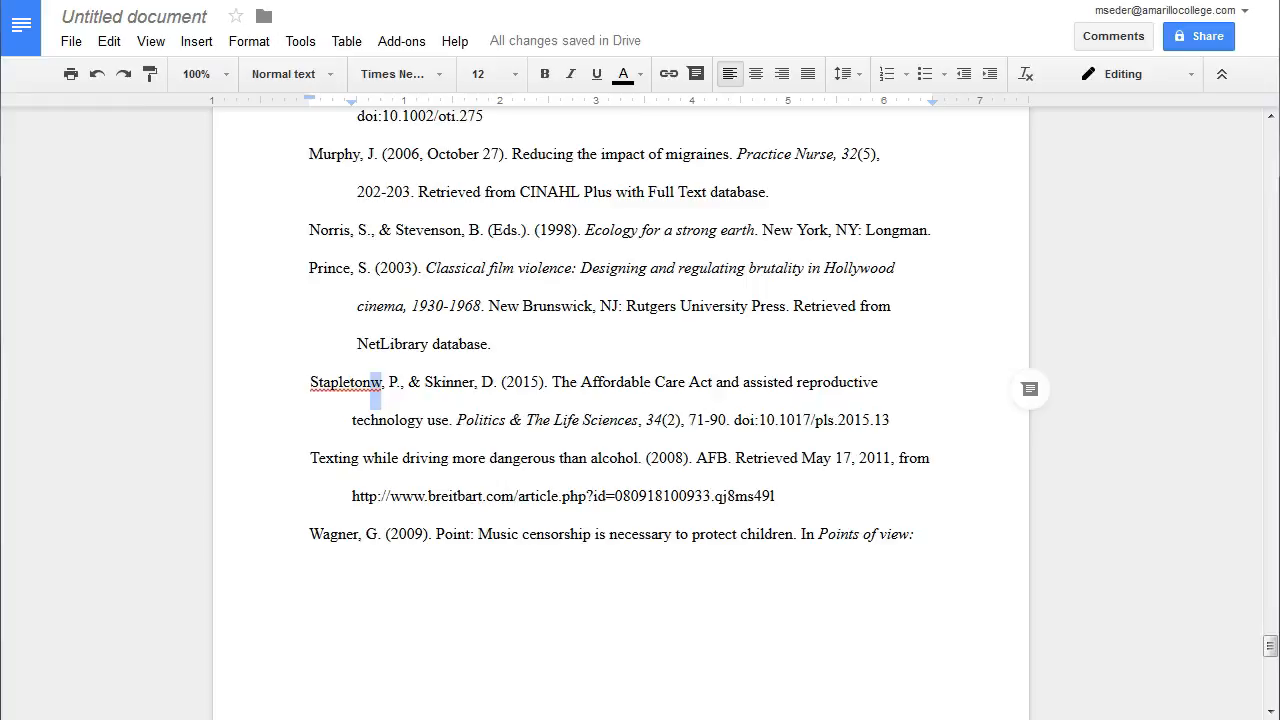
pyautogui.hotkey('alt', 'Tab')
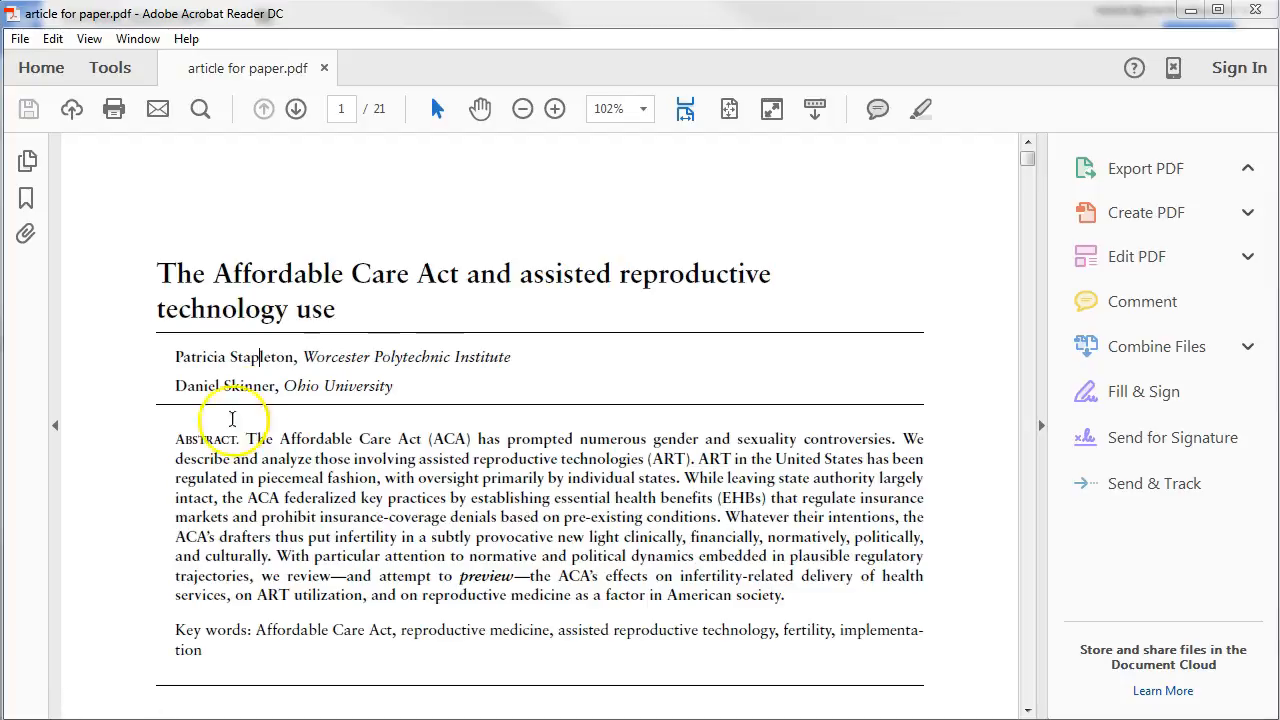
pyautogui.doubleClick(252, 358)
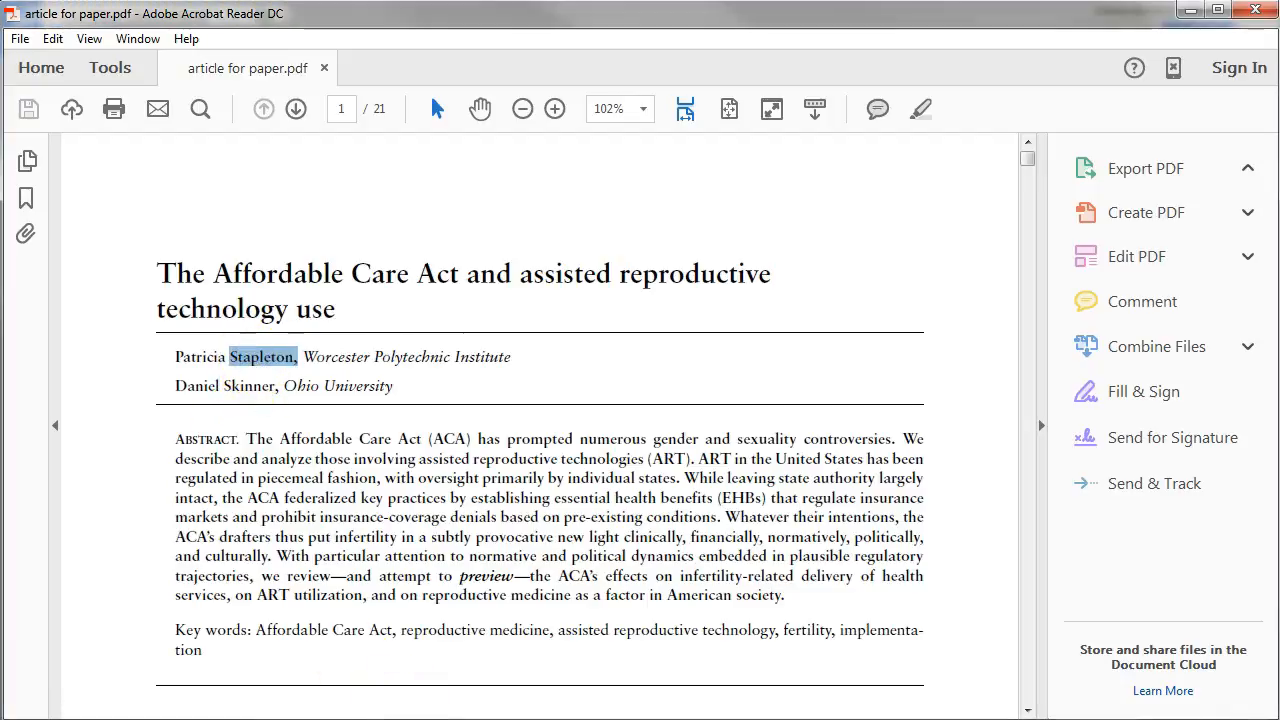
pyautogui.hotkey('ctrl', 'c')
pyautogui.hotkey('alt', 'Tab')
pyautogui.hotkey('ctrl', 'v')
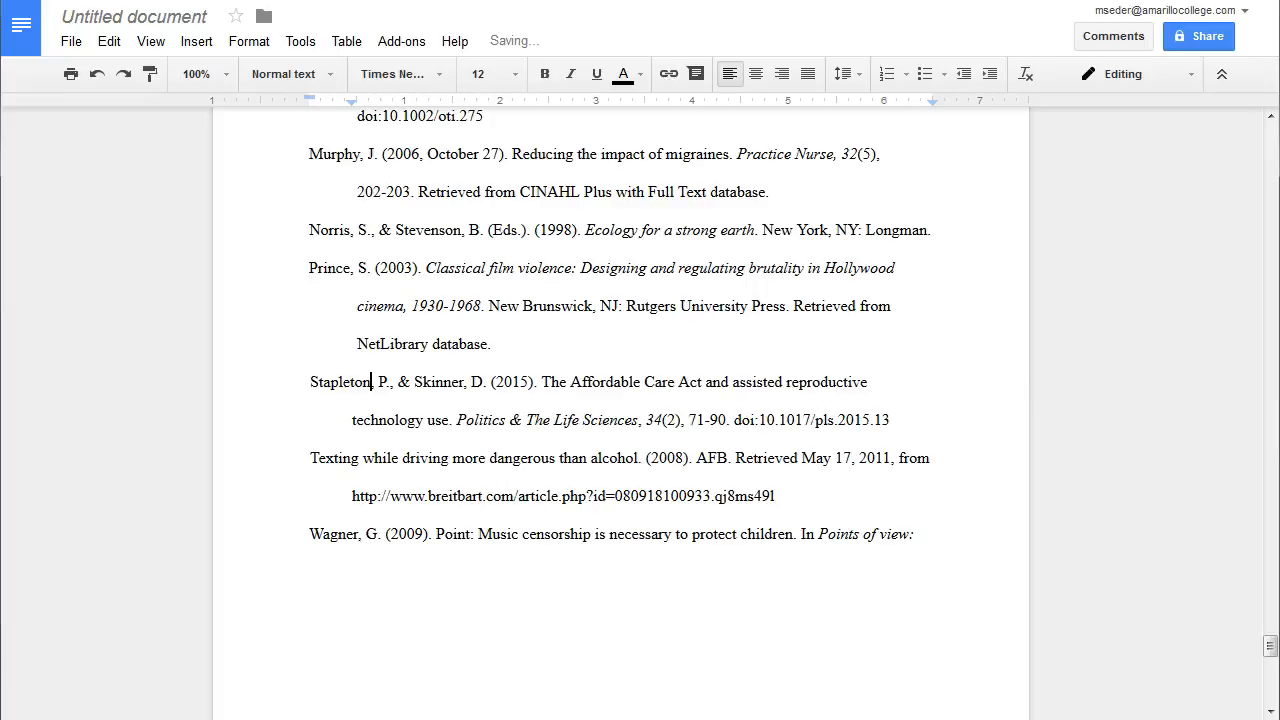
# Lowercase the "T" of "The" in the pasted citation's journal title to read "Politics & the Life Sciences"
pyautogui.doubleClick(538, 420)
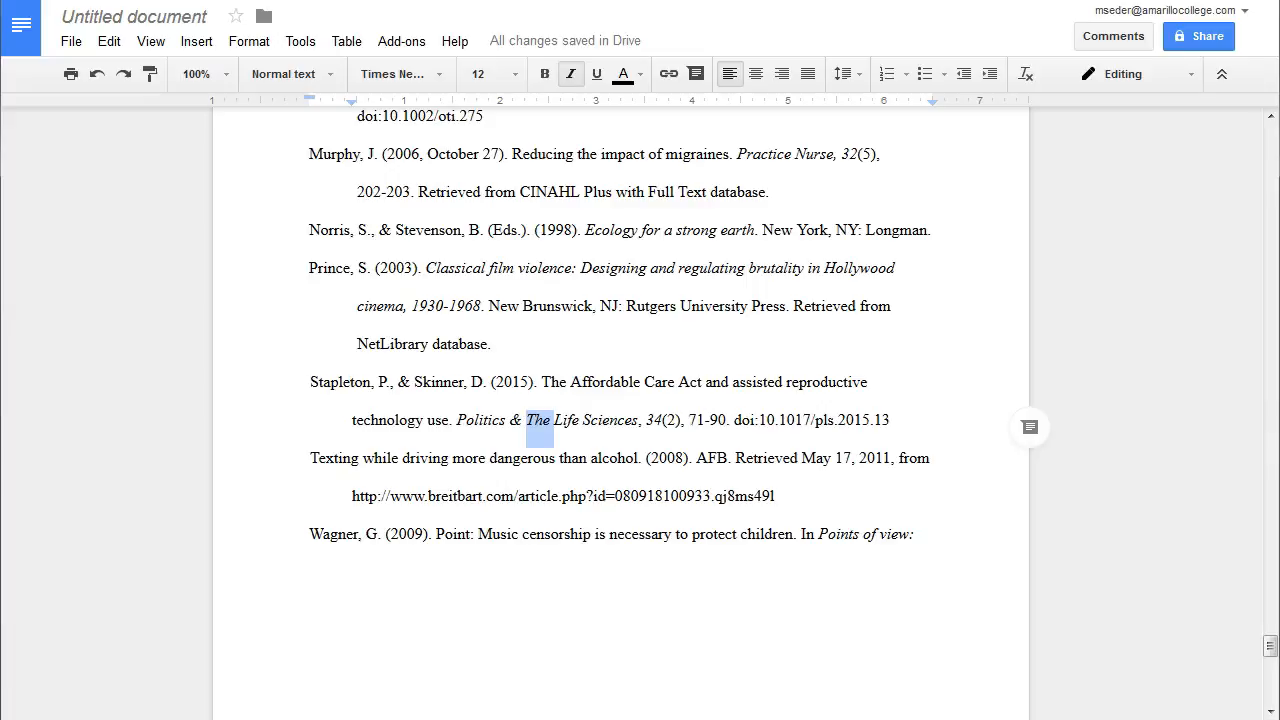
pyautogui.click(536, 420)
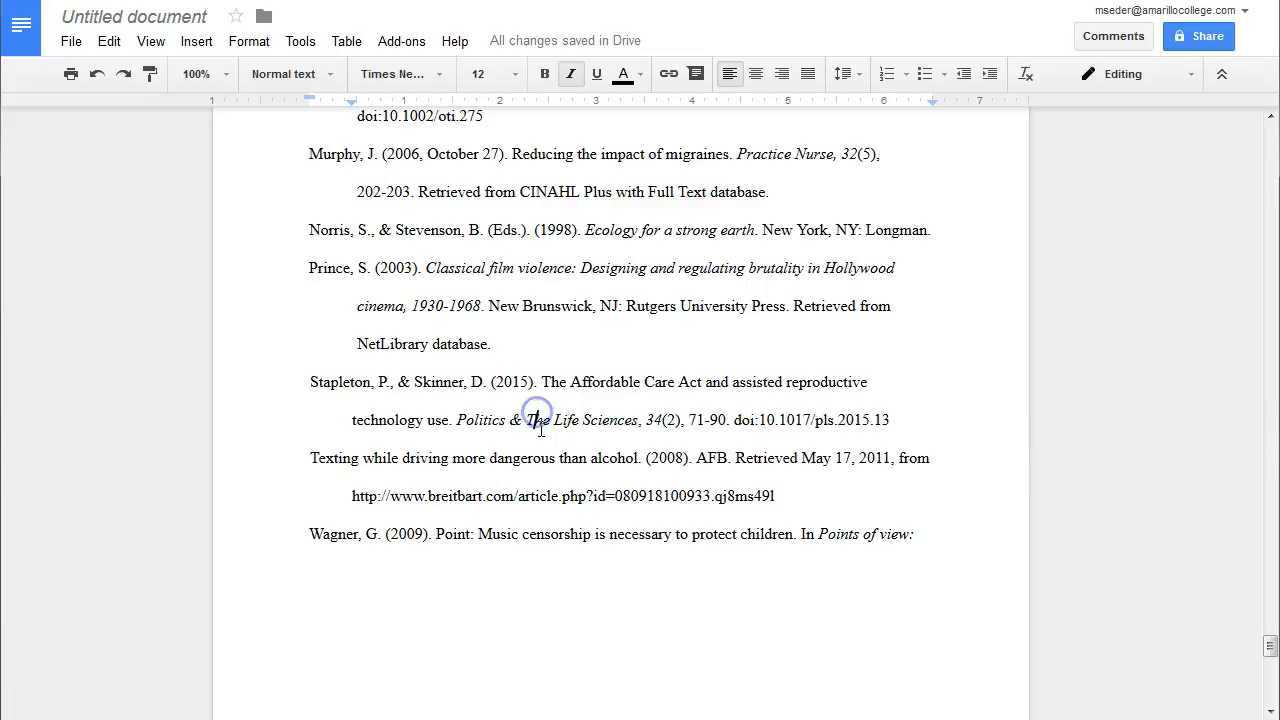
pyautogui.press('BackSpace')
pyautogui.write('t')
pyautogui.click(491, 534)
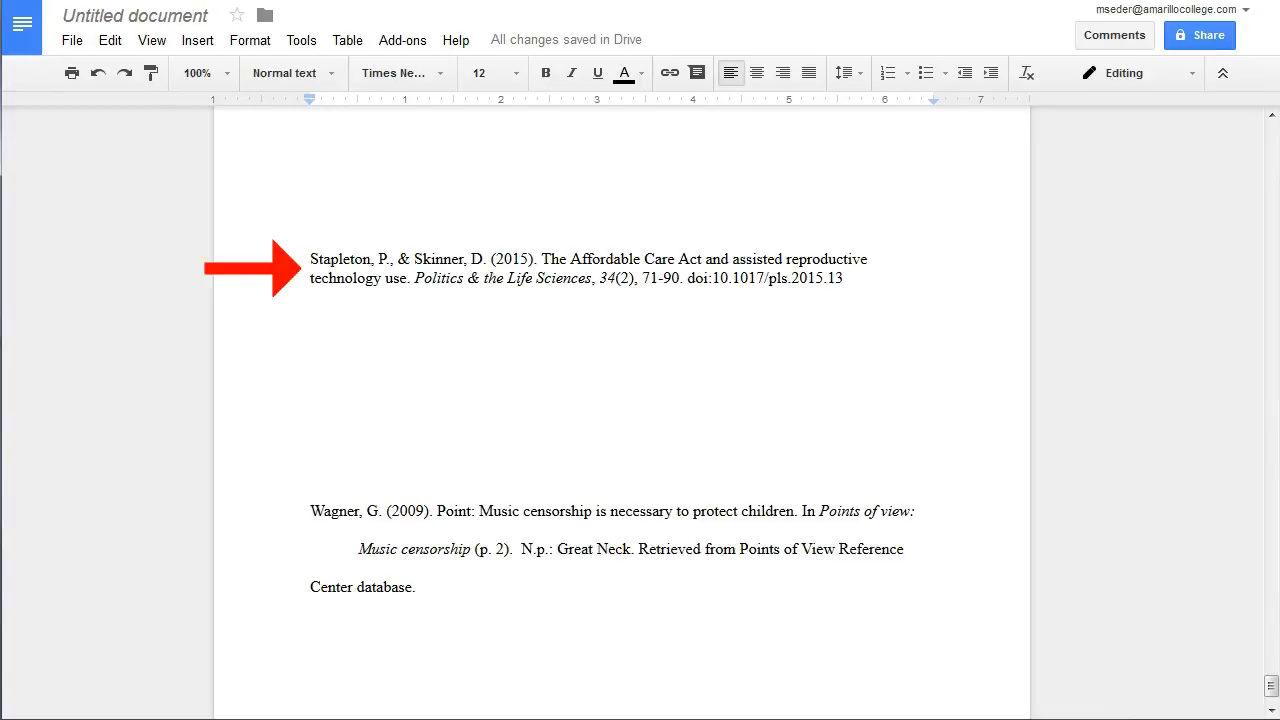
# Set the line spacing of the article citation above the Wagner entry to Double
pyautogui.moveTo(848, 277); pyautogui.dragTo(307, 256)
pyautogui.click(849, 72)
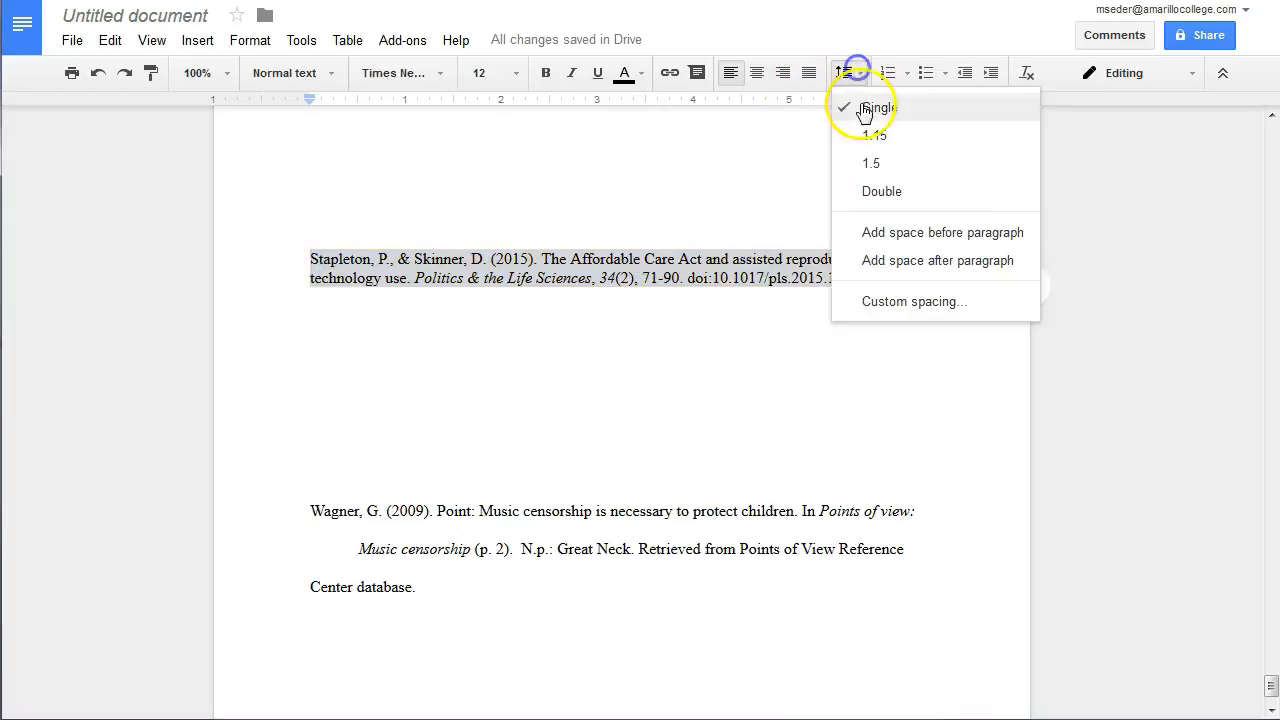
pyautogui.click(883, 192)
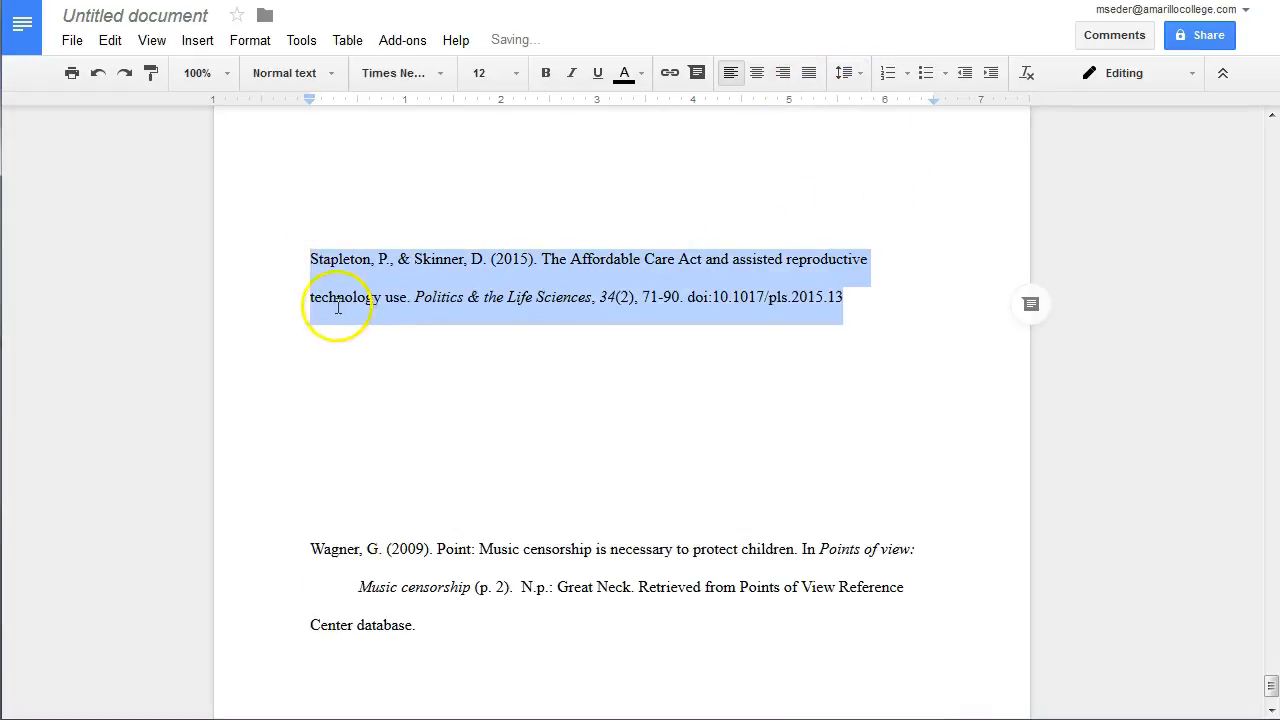
# Start a new line before "technology use" in the Affordable Care Act citation and indent that second line by one tab
pyautogui.click(307, 297)
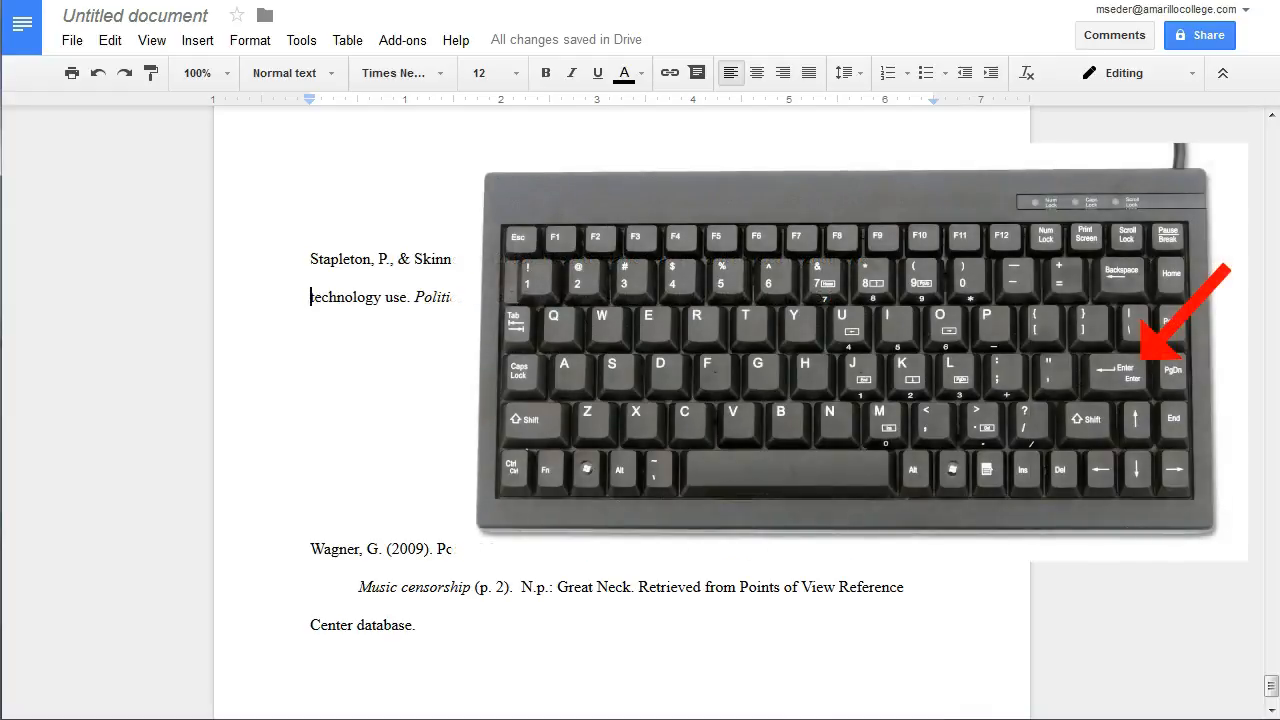
pyautogui.press('Return')
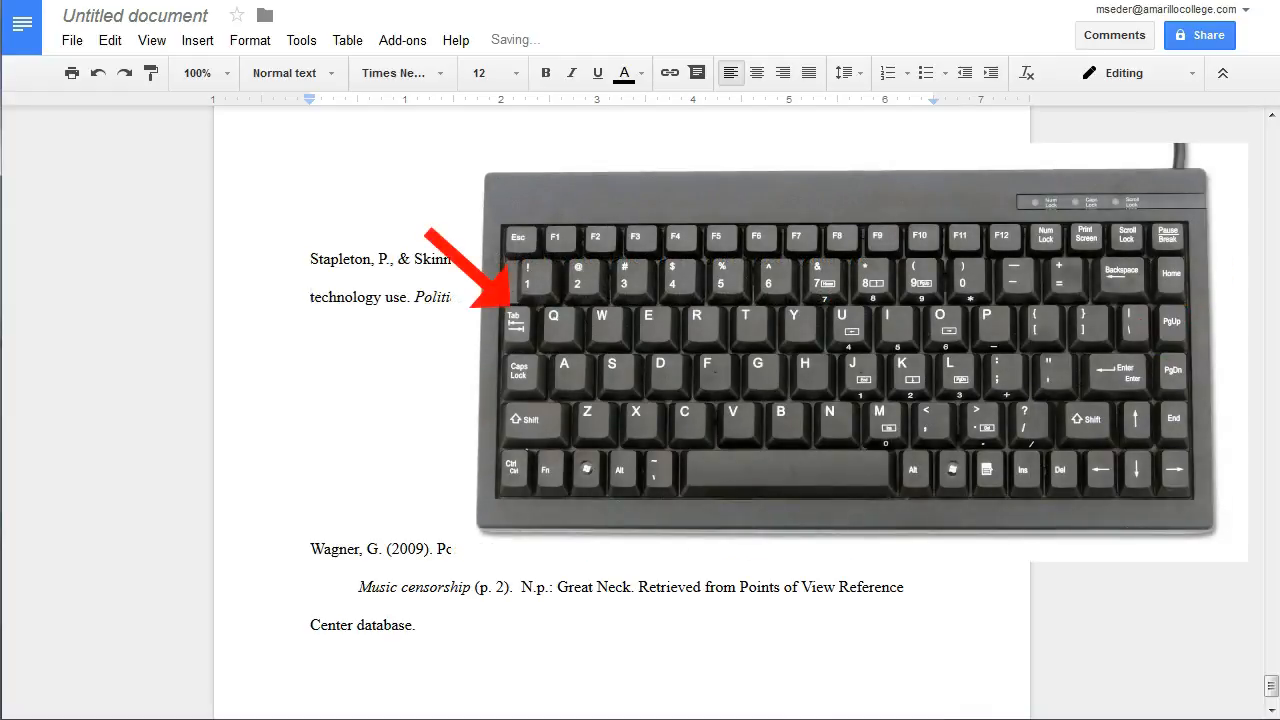
pyautogui.press('Tab')
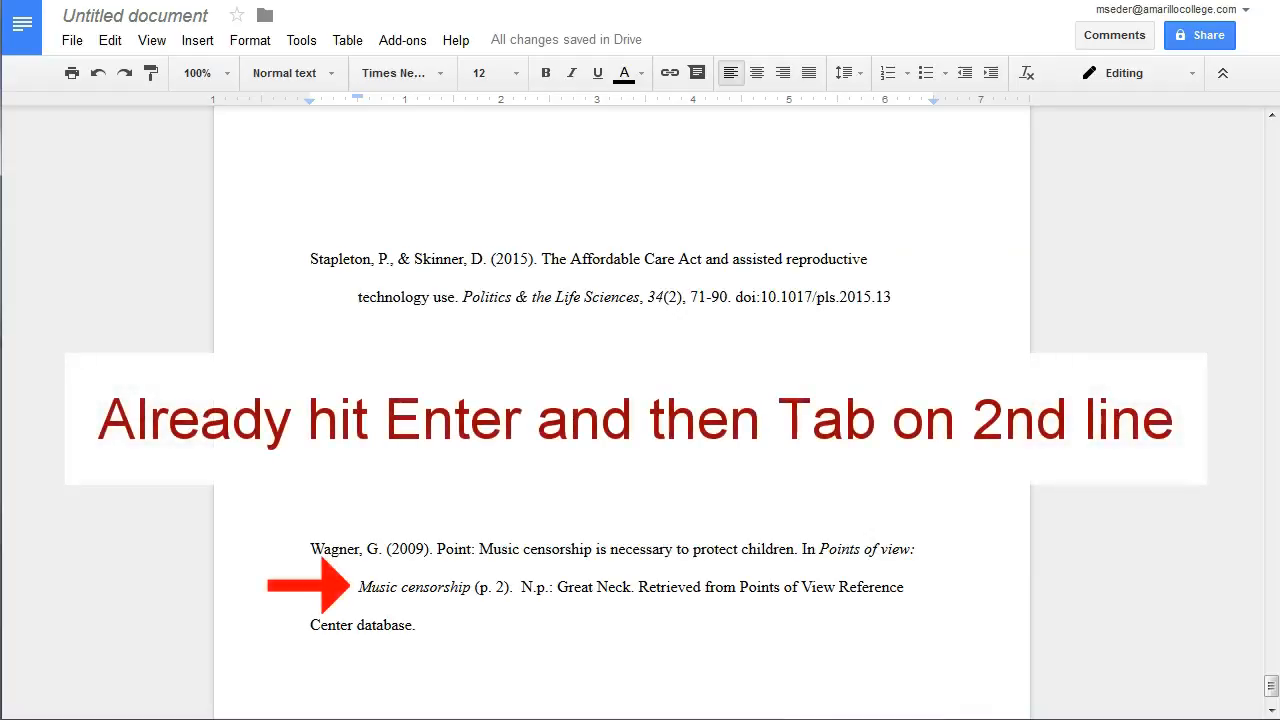
# Indent the "Center database." line of the Music censorship citation to match its second line, removing the extra indent before "Music censorship"
pyautogui.click(310, 625)
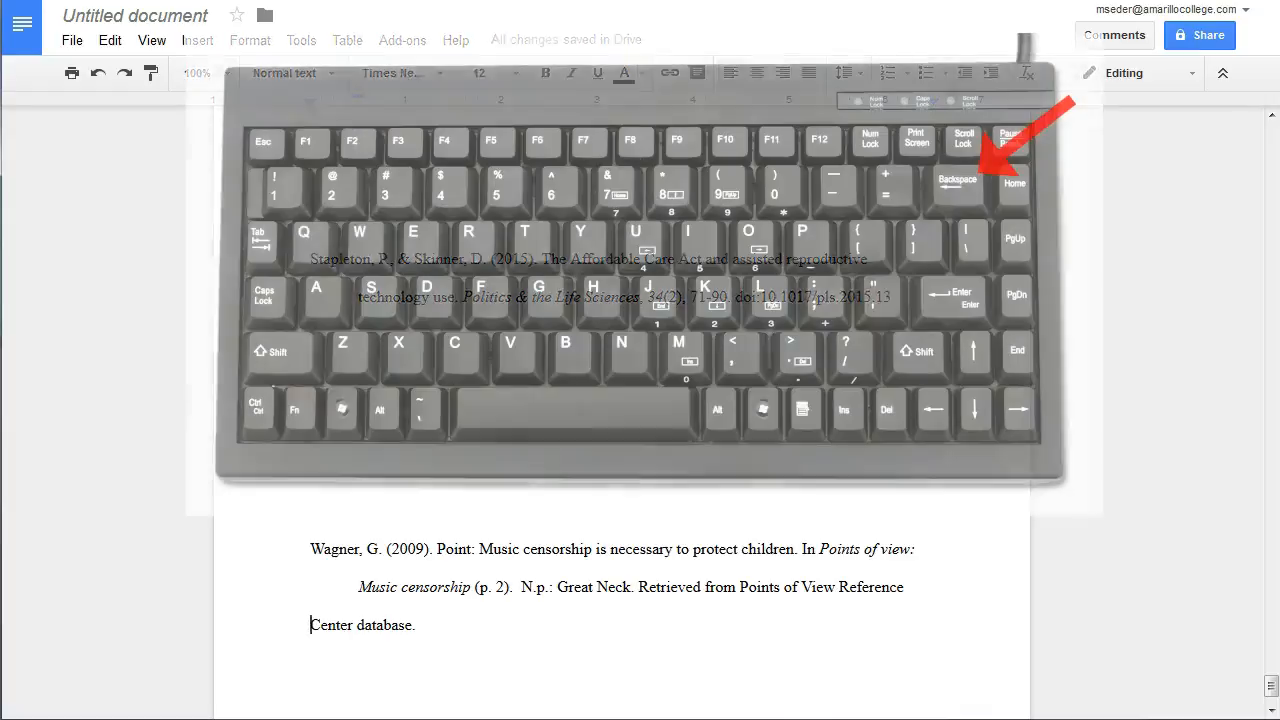
pyautogui.press('BackSpace')
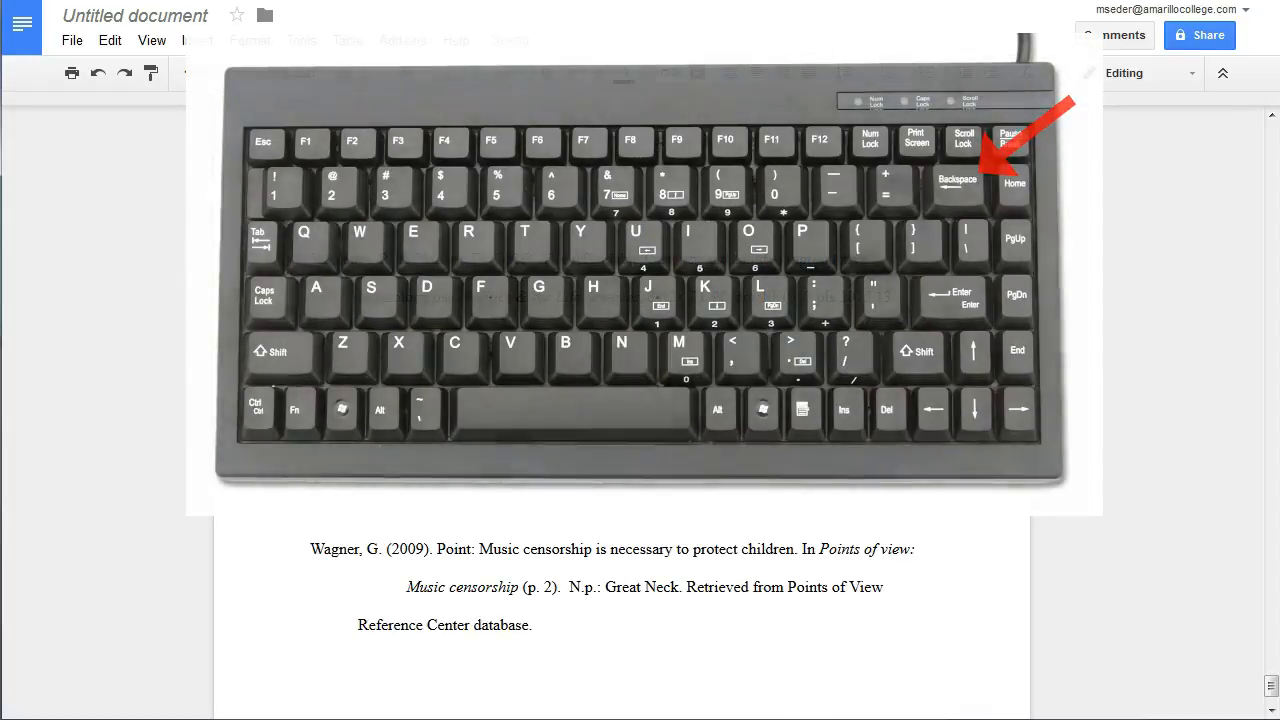
pyautogui.press('BackSpace')
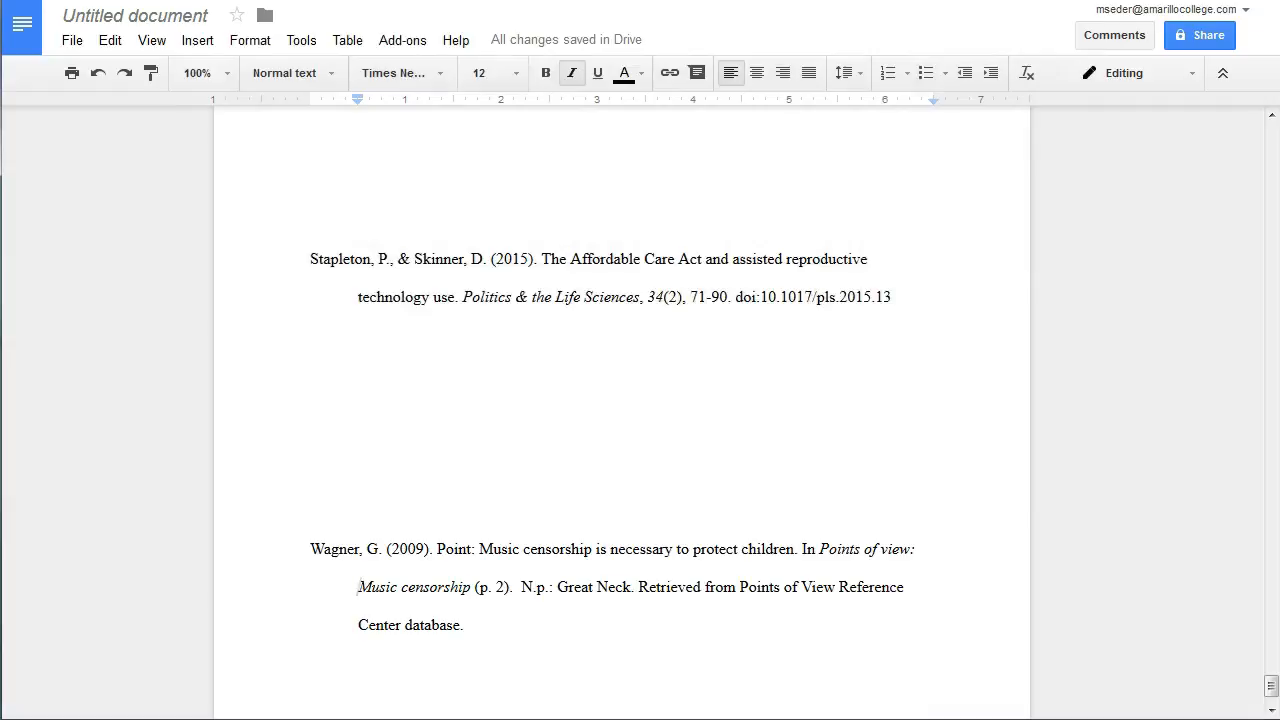
# Switch to Blackboard and open the Library section from the My Institution page
pyautogui.click(146, 12)
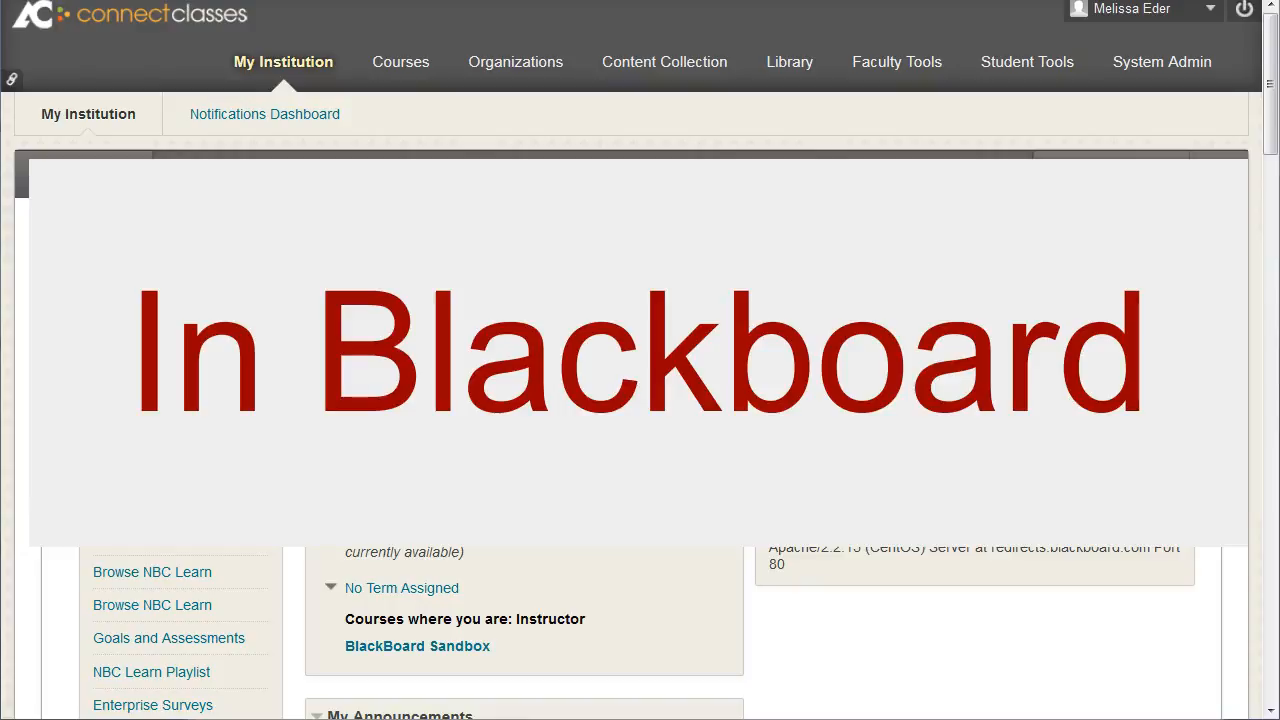
pyautogui.click(790, 68)
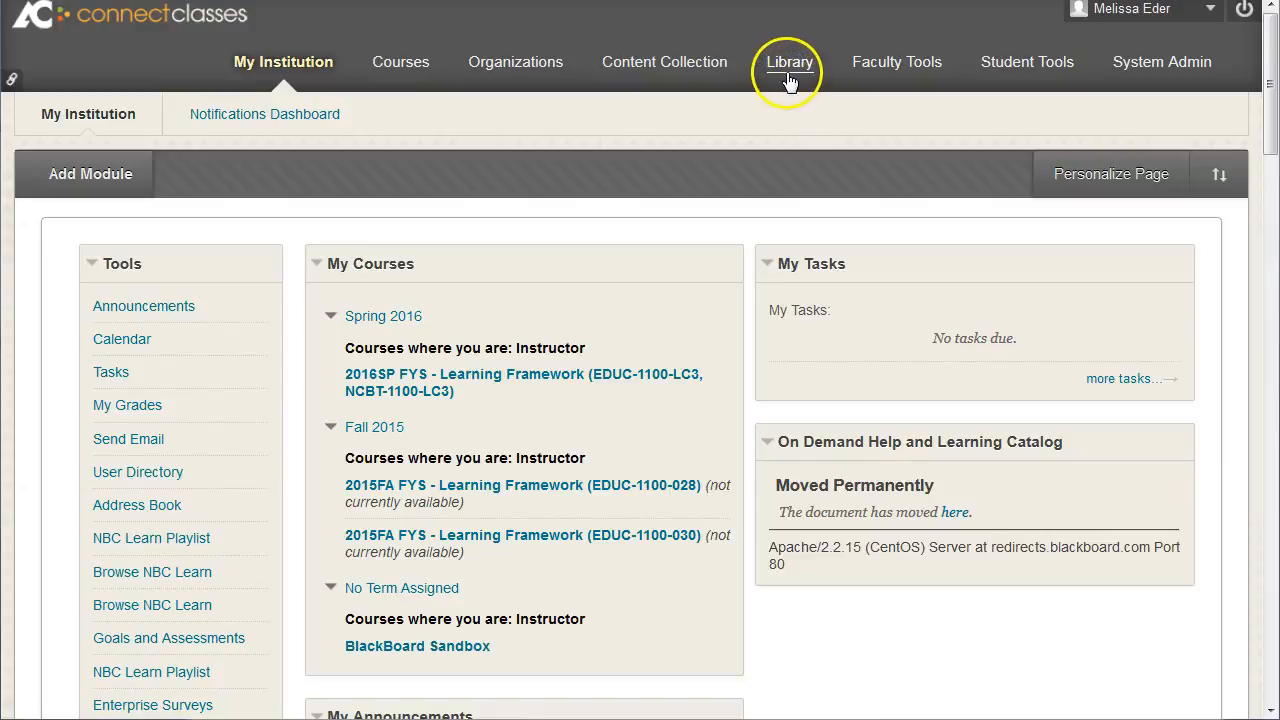